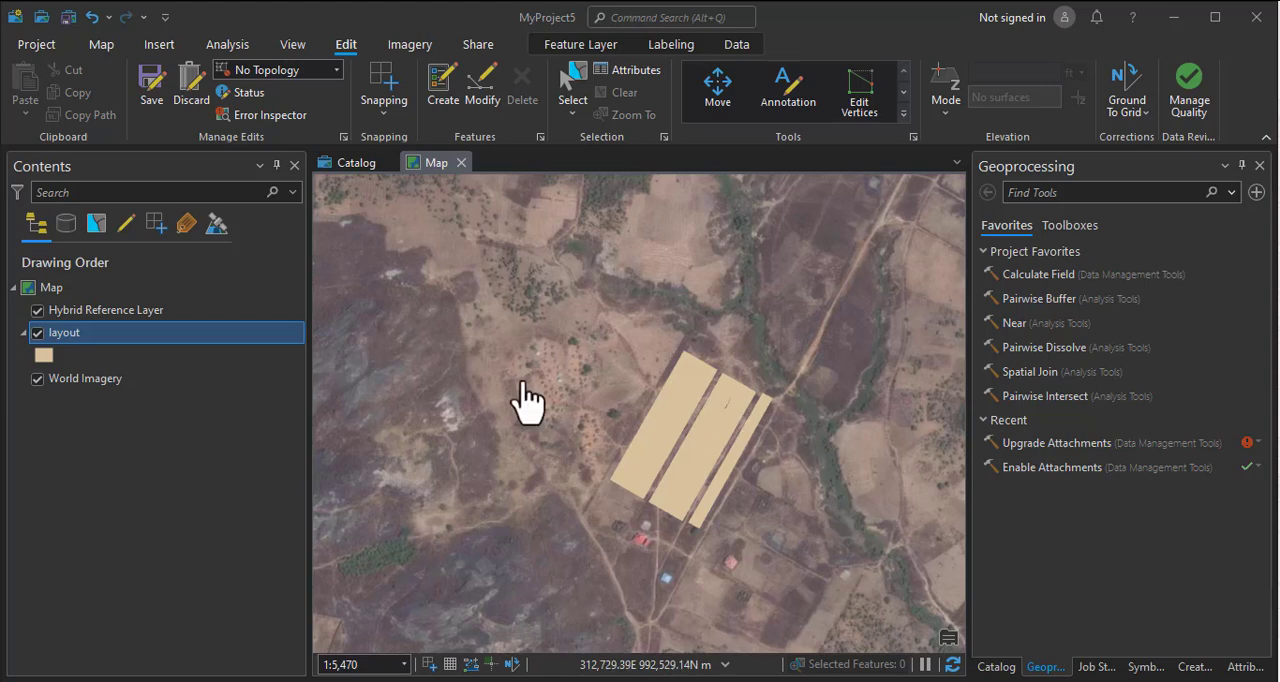
# Open the layout layer's attribute table, examine the commands available for the pic field, and close the table.
pyautogui.rightClick(68, 336)
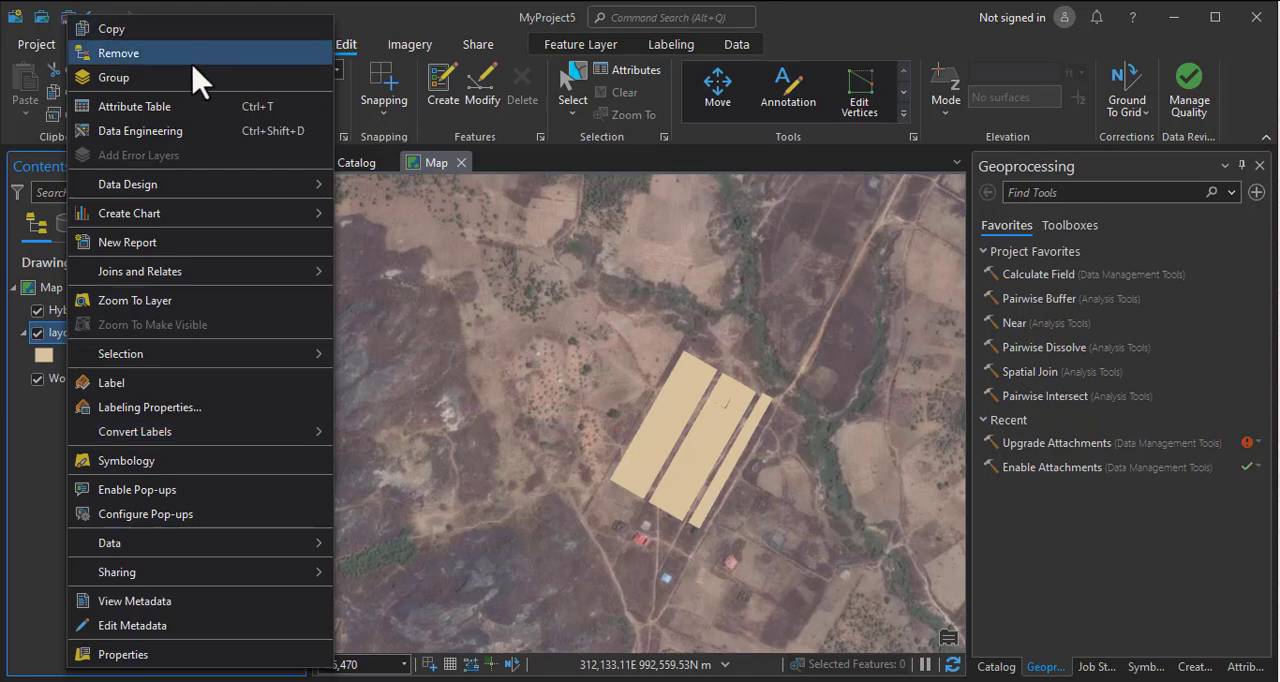
pyautogui.click(195, 107)
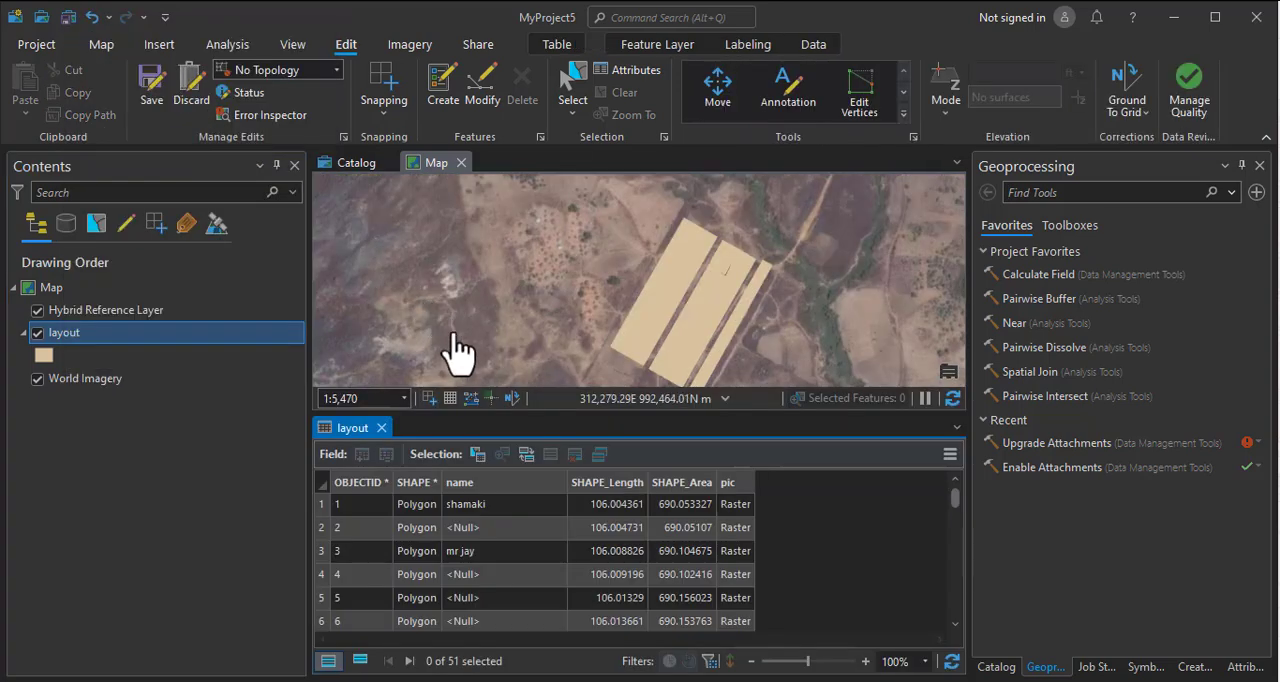
pyautogui.click(728, 485)
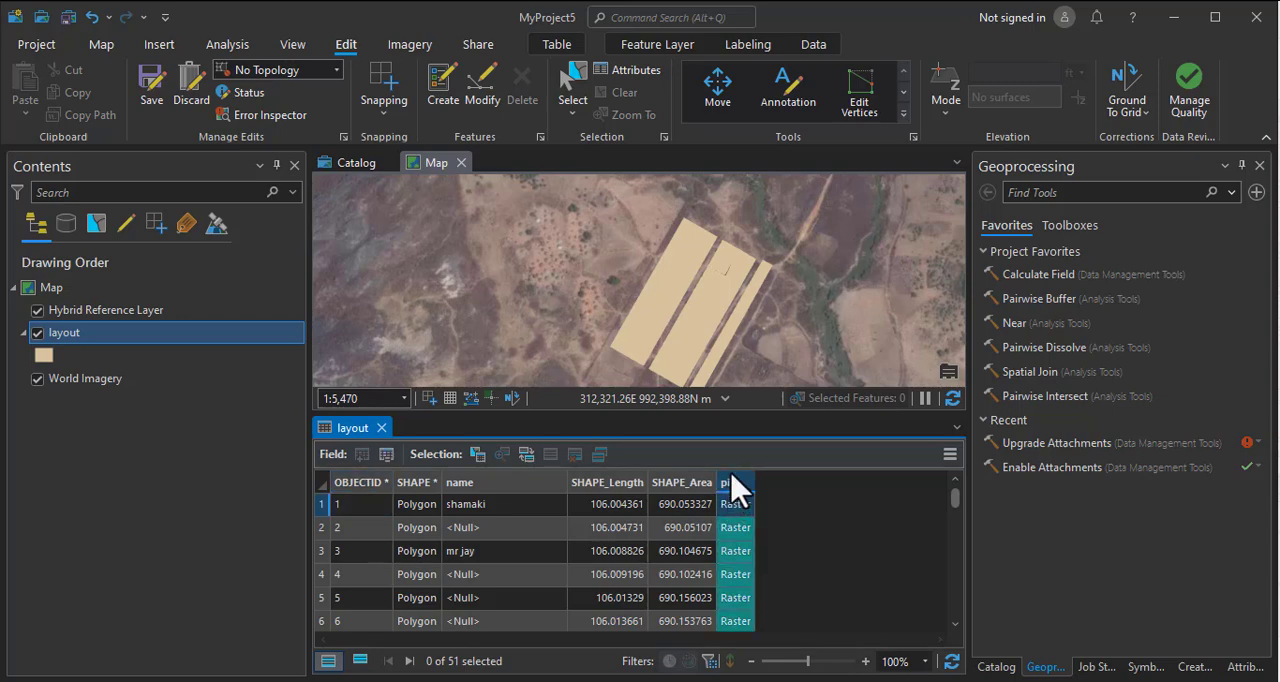
pyautogui.rightClick(736, 490)
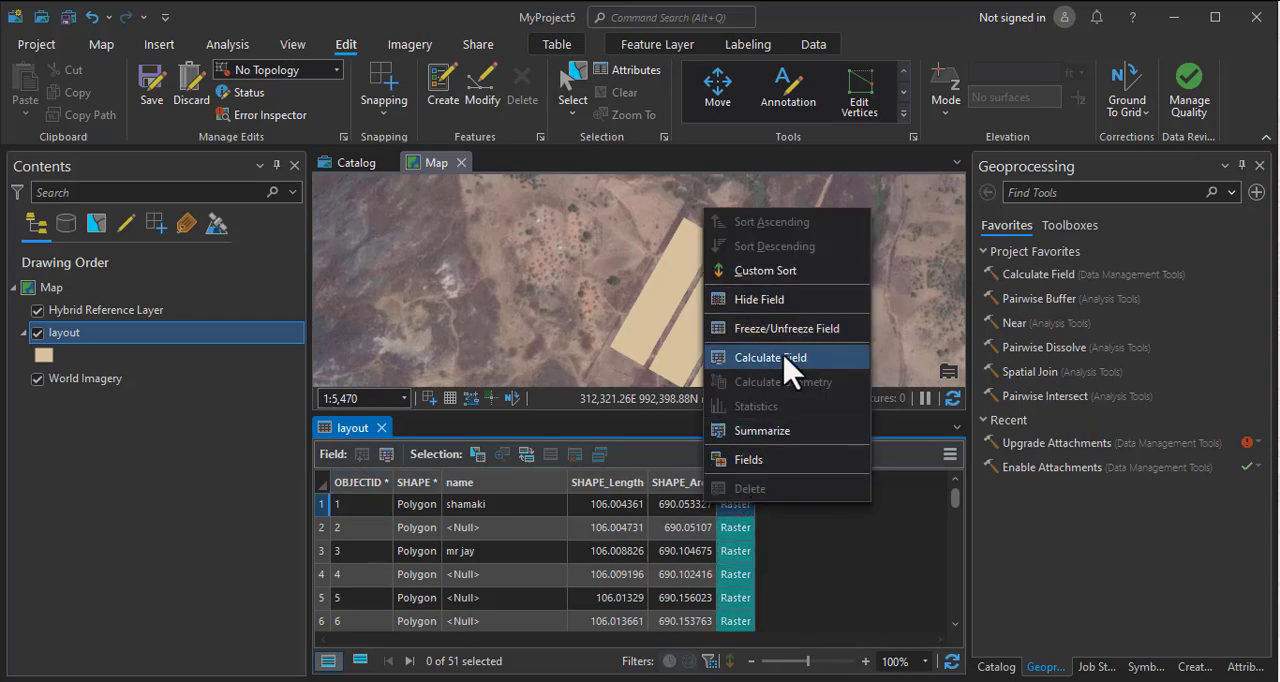
pyautogui.click(799, 548)
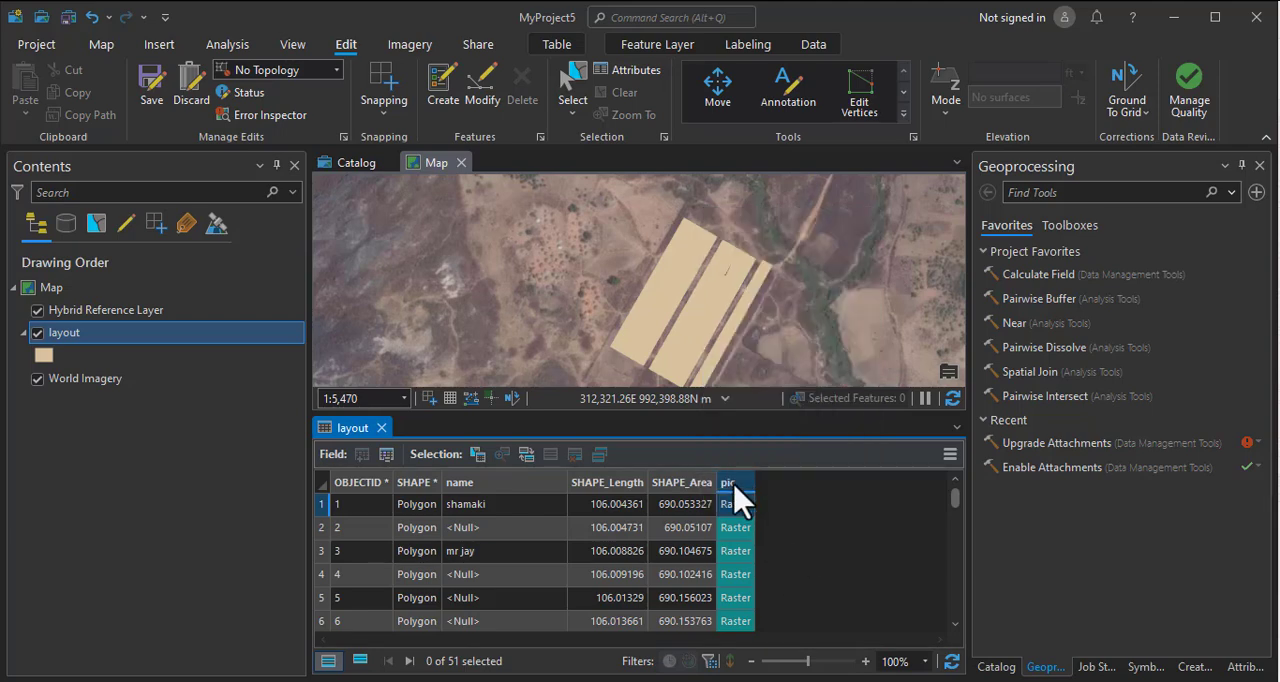
pyautogui.rightClick(734, 484)
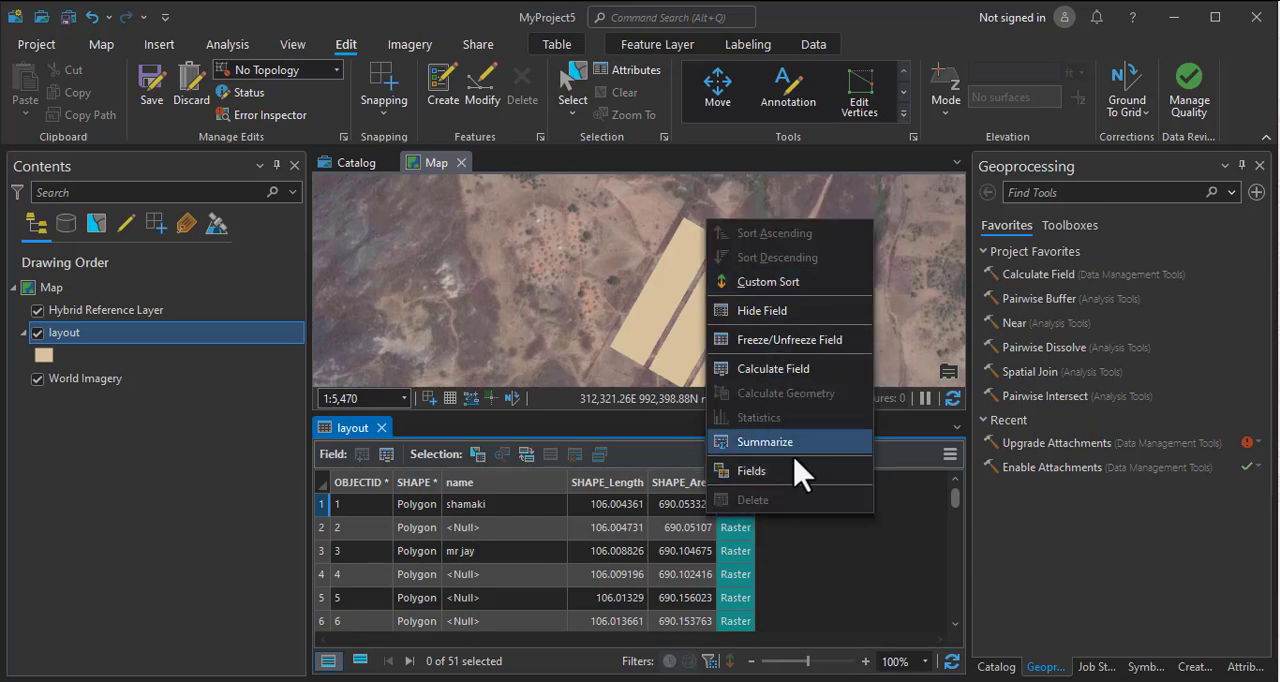
pyautogui.click(797, 545)
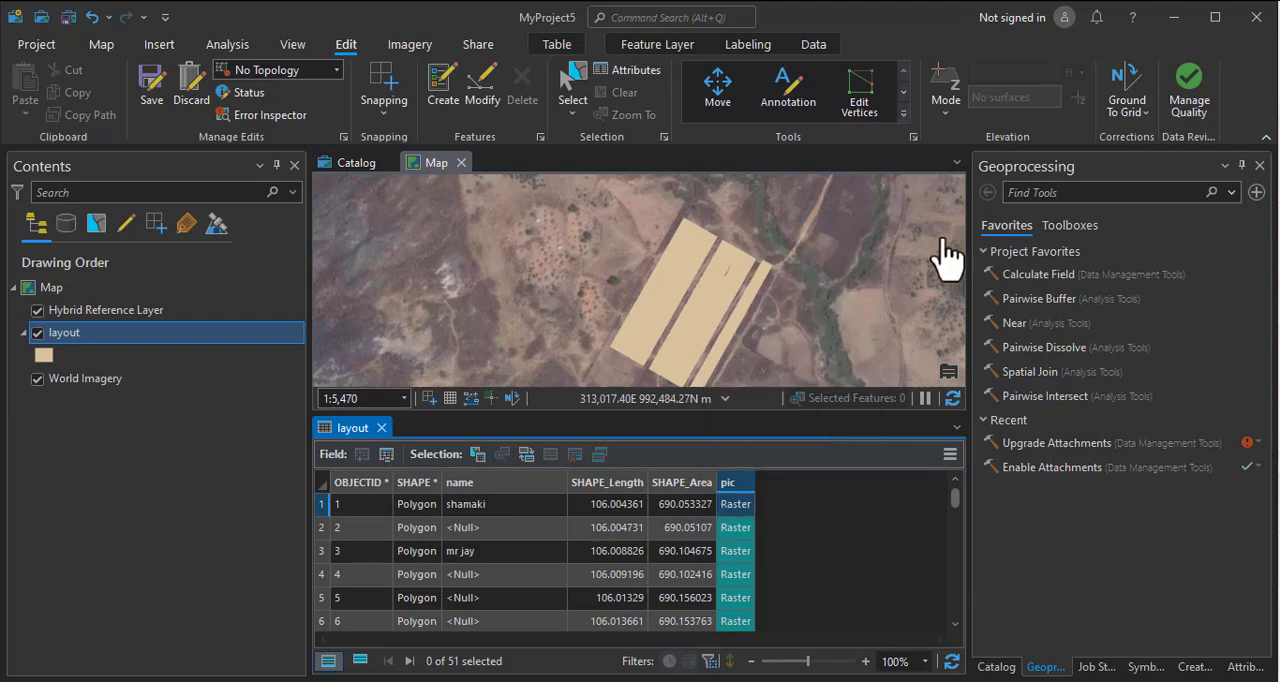
pyautogui.click(381, 427)
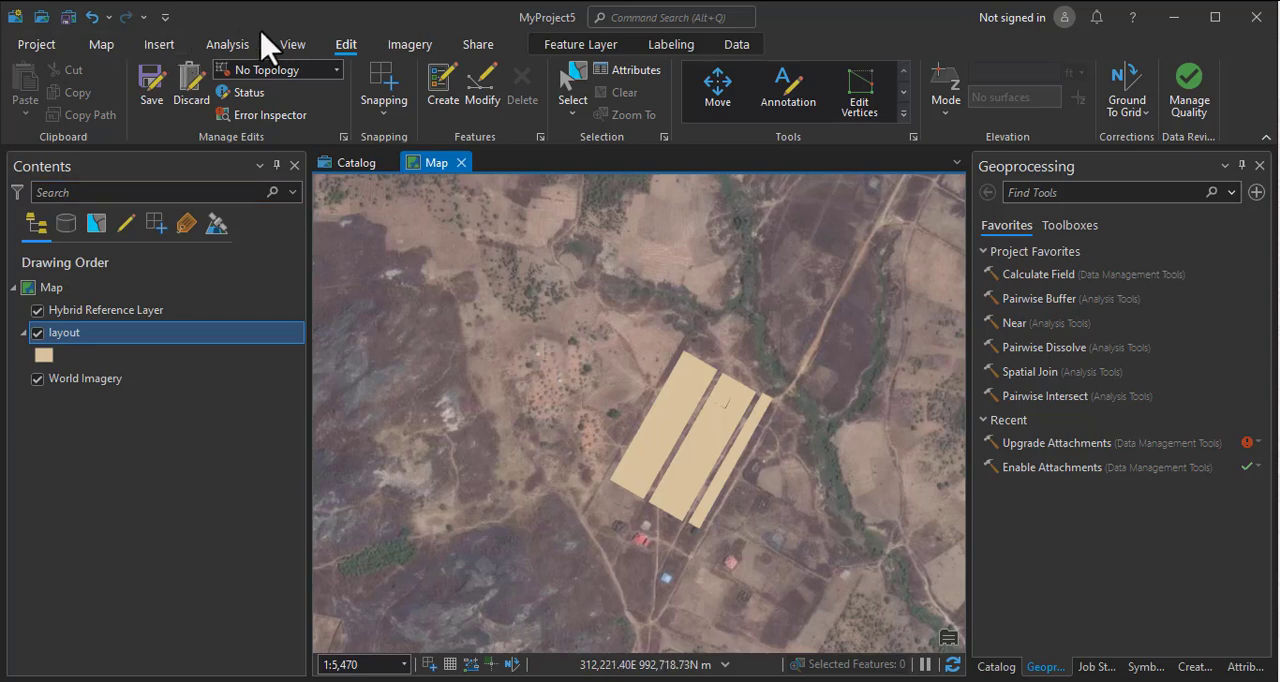
# Search the geoprocessing tools for Disable Attachments and open that tool.
pyautogui.click(168, 46)
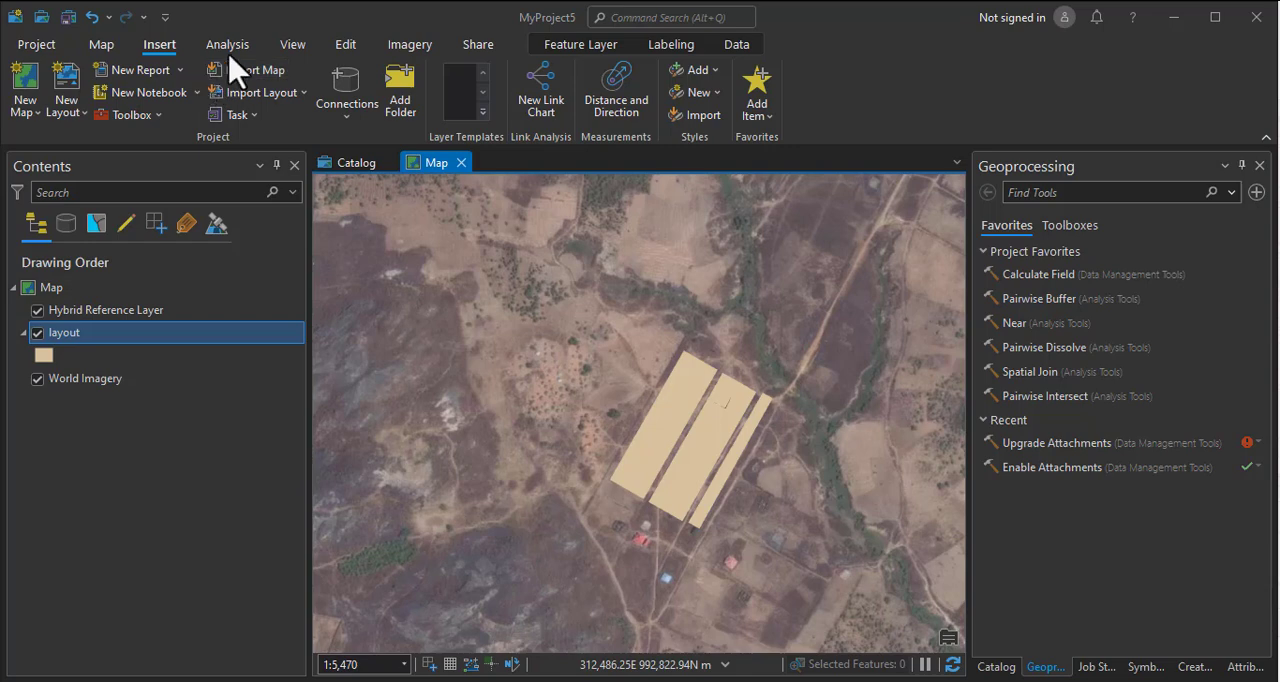
pyautogui.click(300, 45)
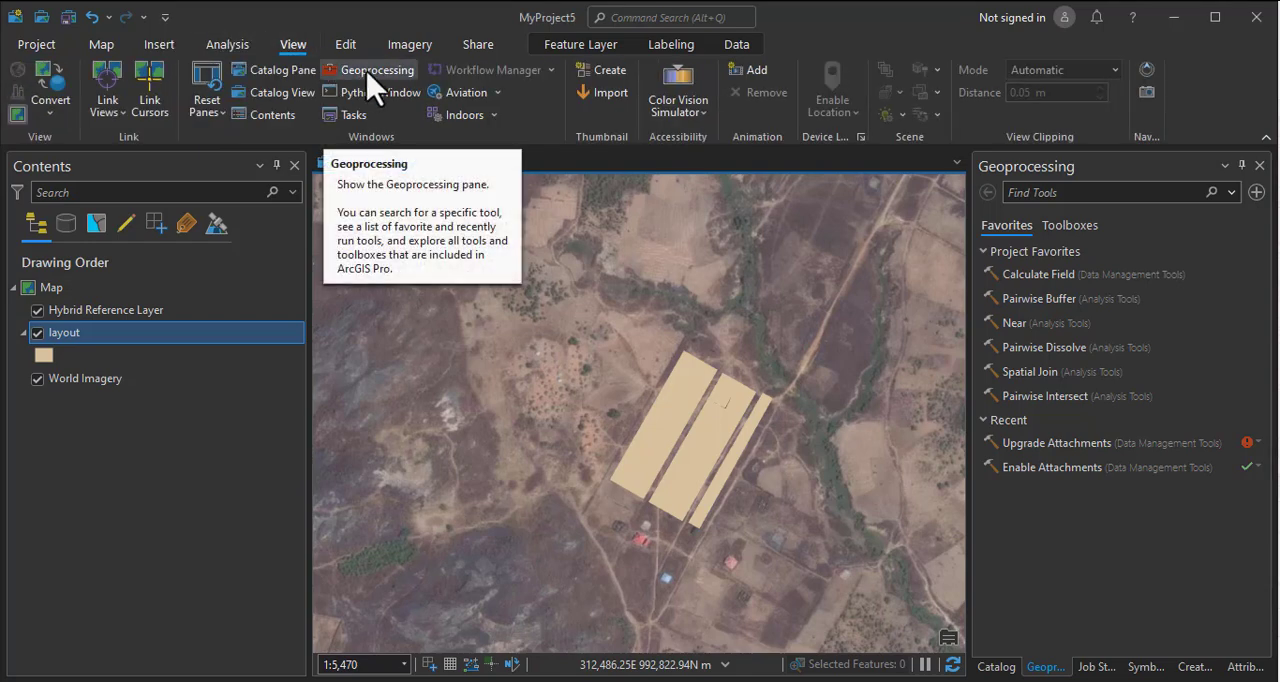
pyautogui.click(291, 81)
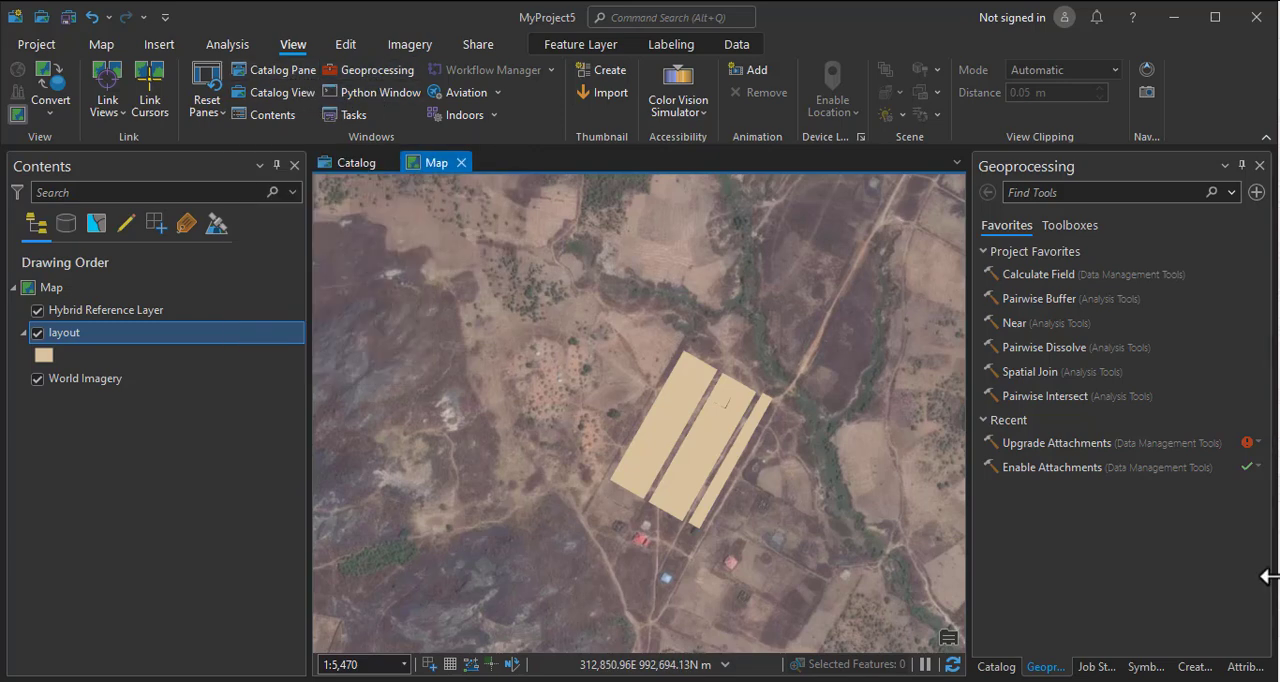
pyautogui.click(1020, 667)
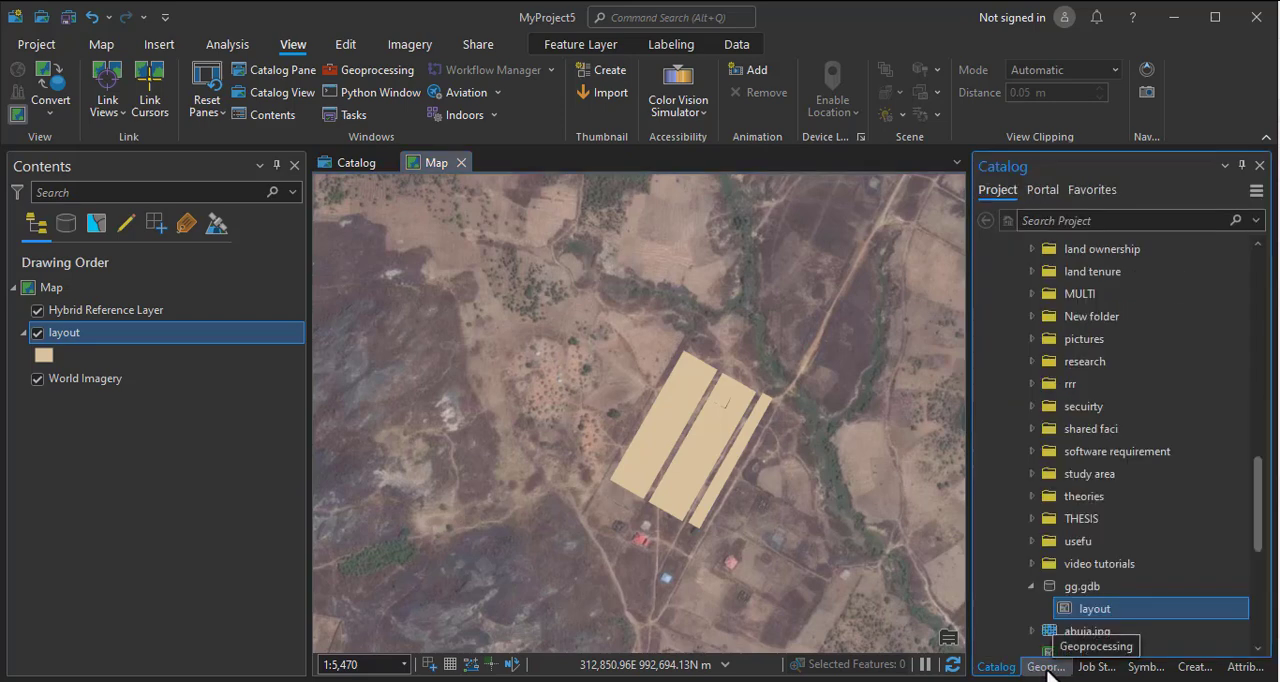
pyautogui.click(1046, 667)
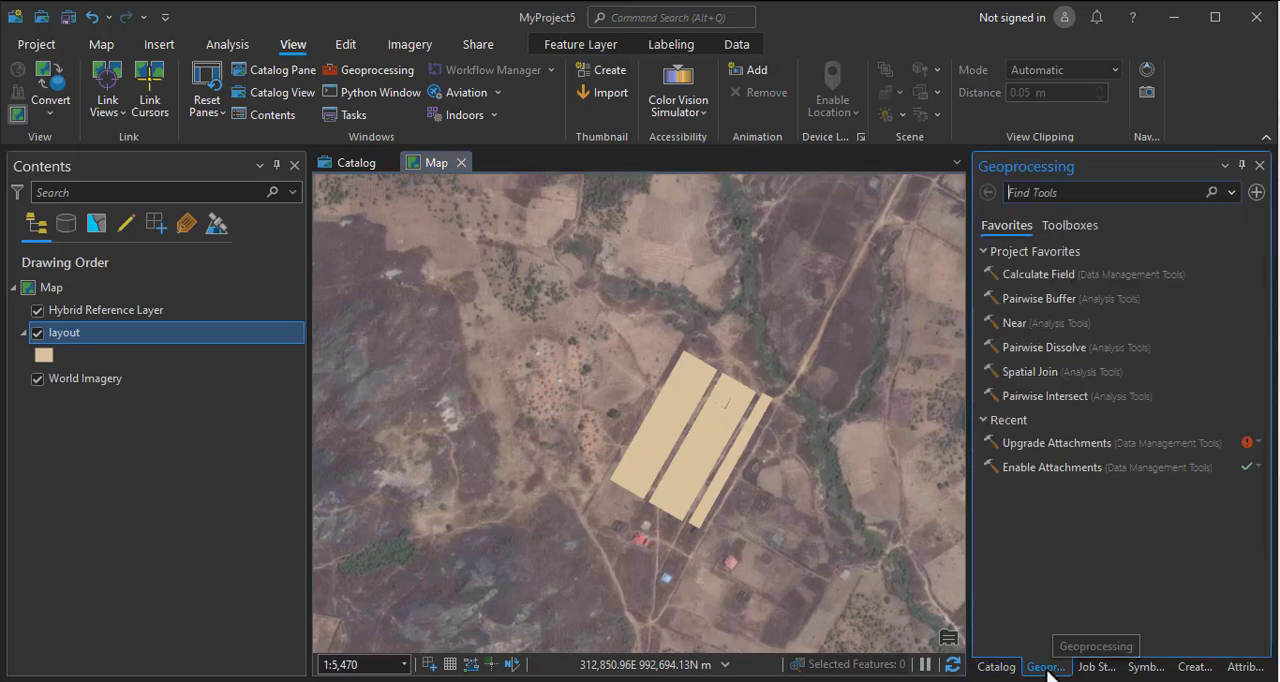
pyautogui.rightClick(1026, 195)
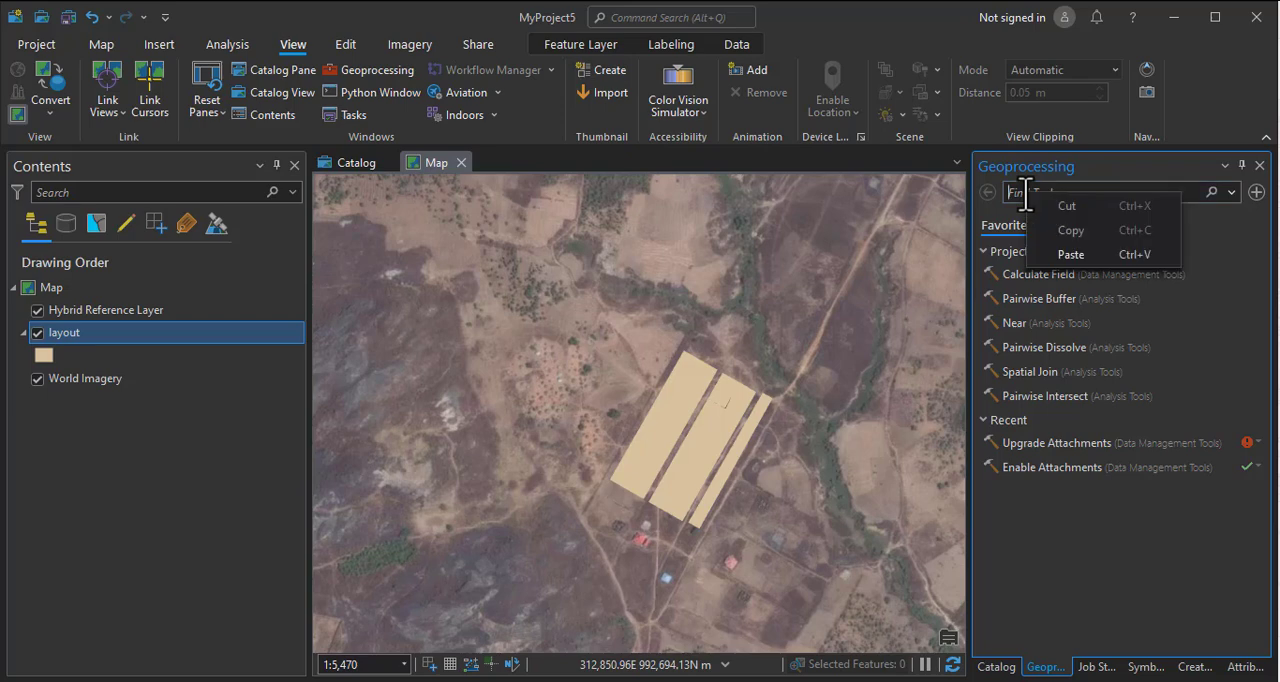
pyautogui.click(1068, 254)
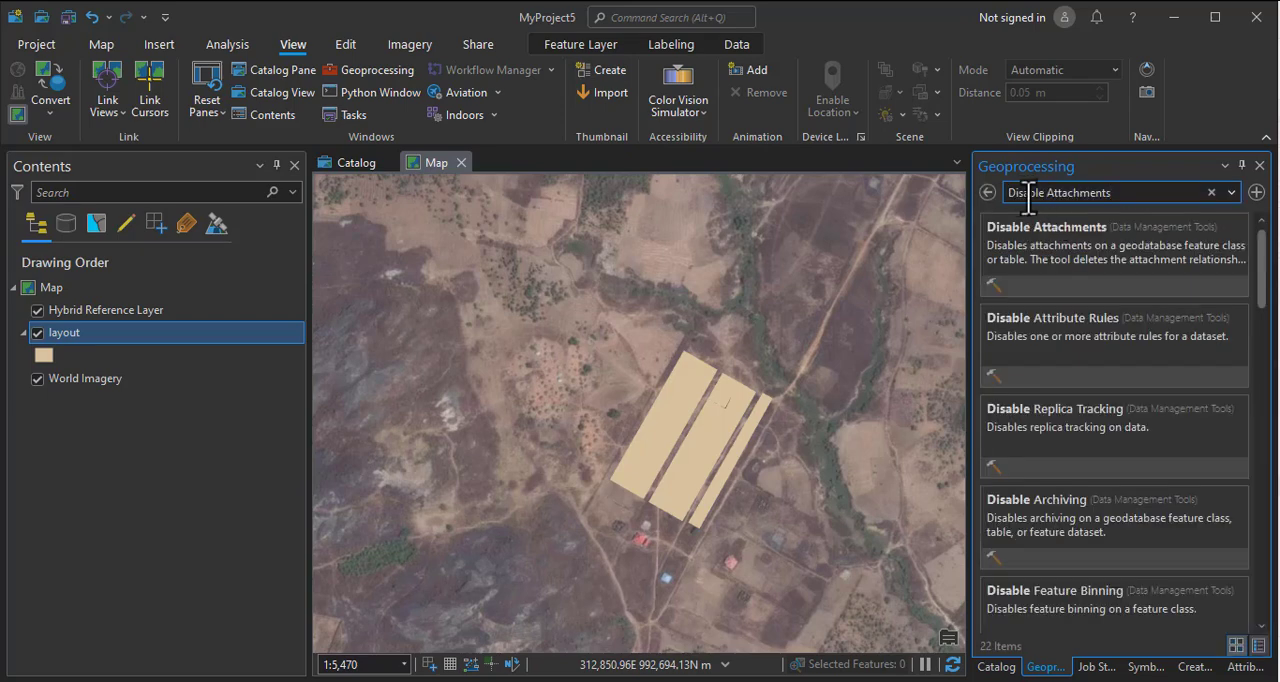
pyautogui.click(1058, 240)
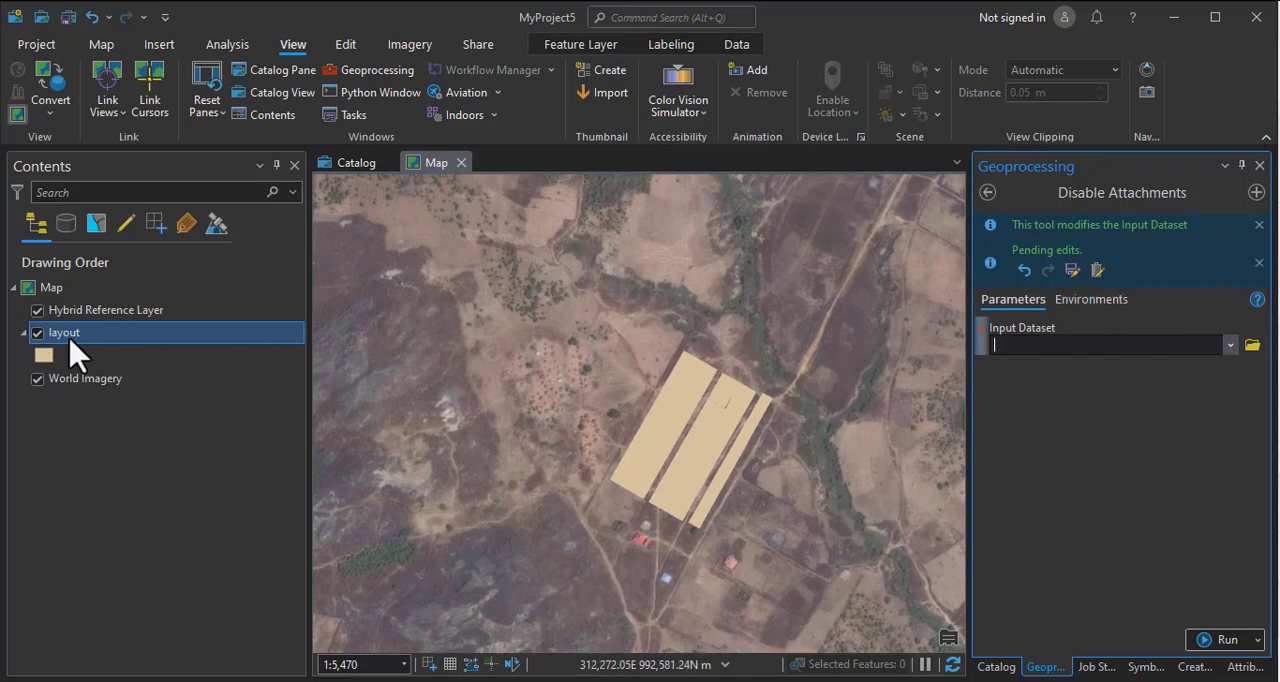
# Try to run Disable Attachments with layout as the input dataset.
pyautogui.click(1230, 344)
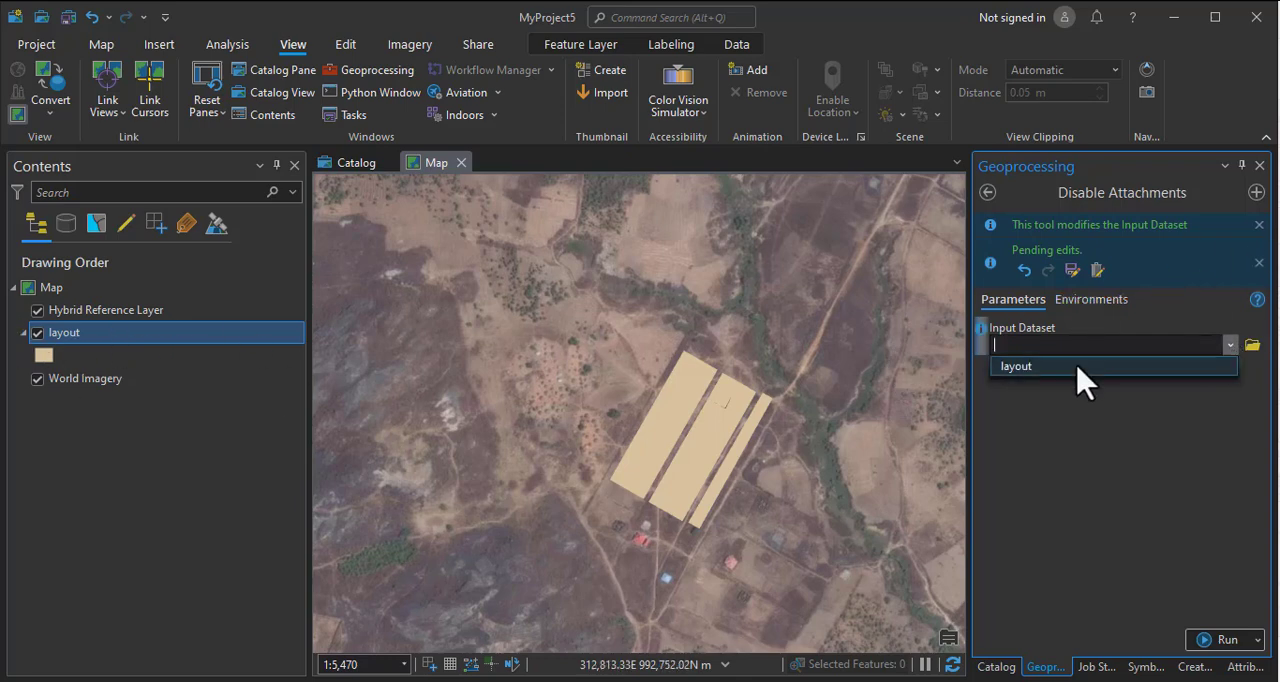
pyautogui.click(1078, 367)
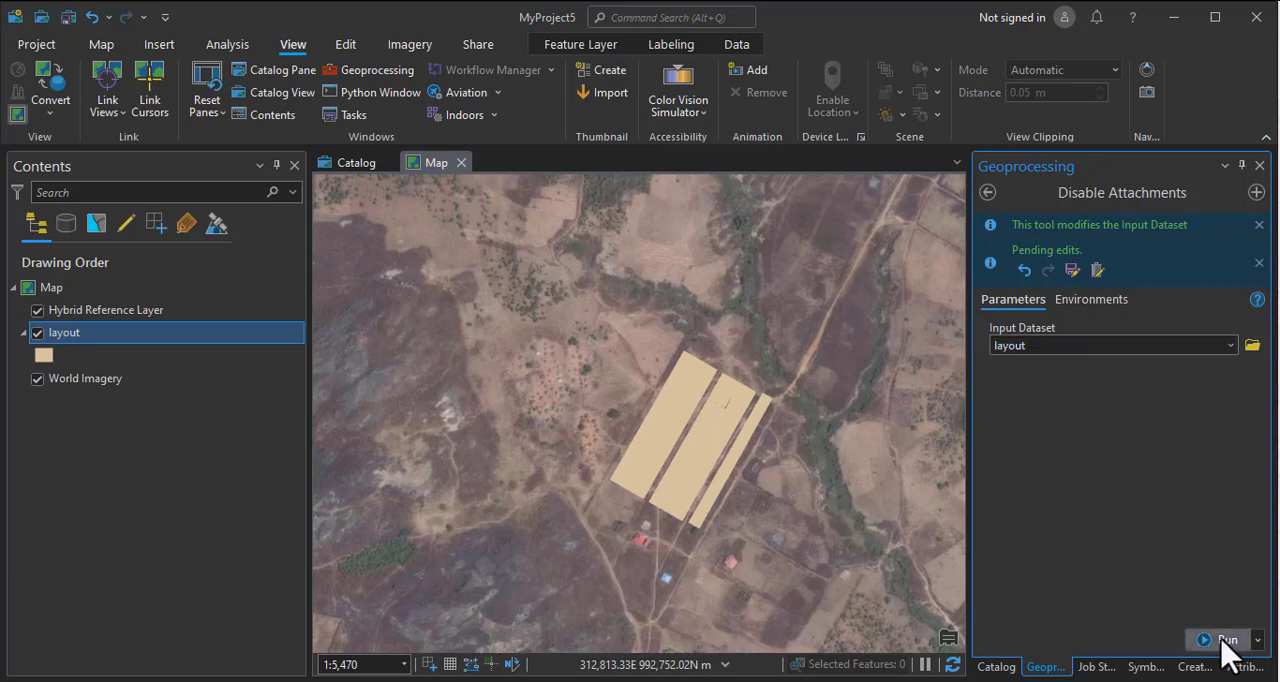
pyautogui.click(1224, 640)
pyautogui.moveTo(1221, 641)
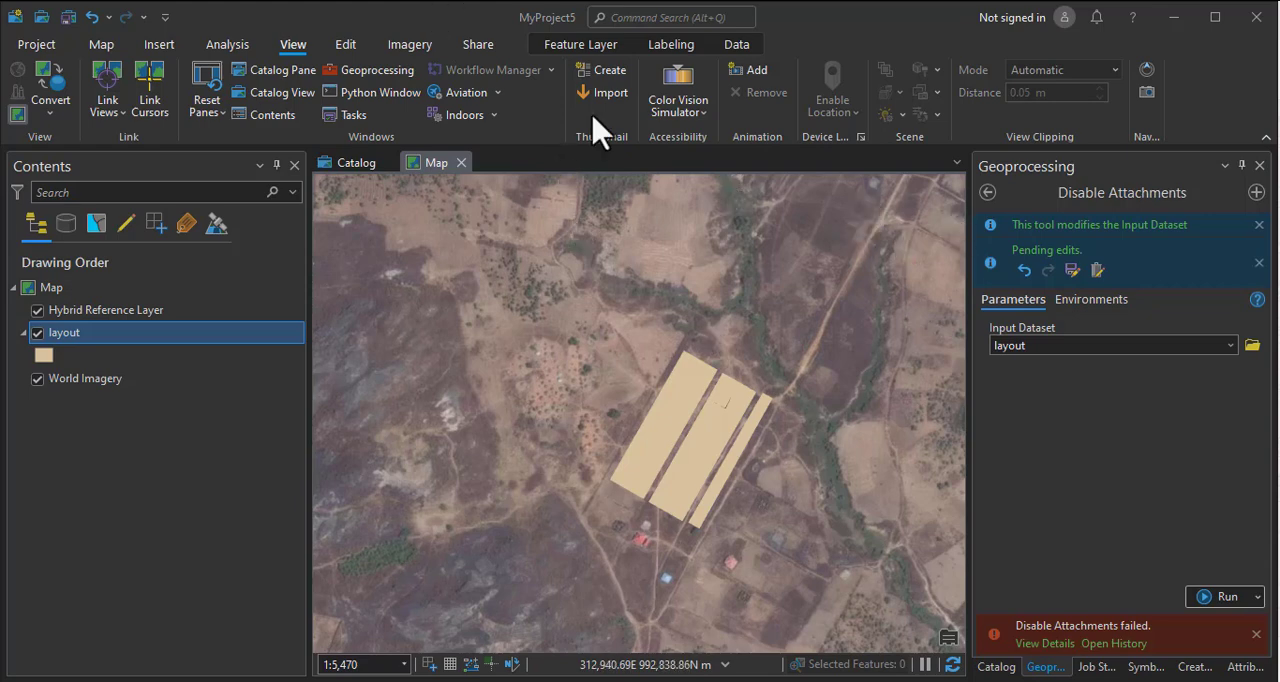
# Clear the pending edits and rerun Disable Attachments on the layout layer.
pyautogui.click(346, 45)
pyautogui.click(443, 86)
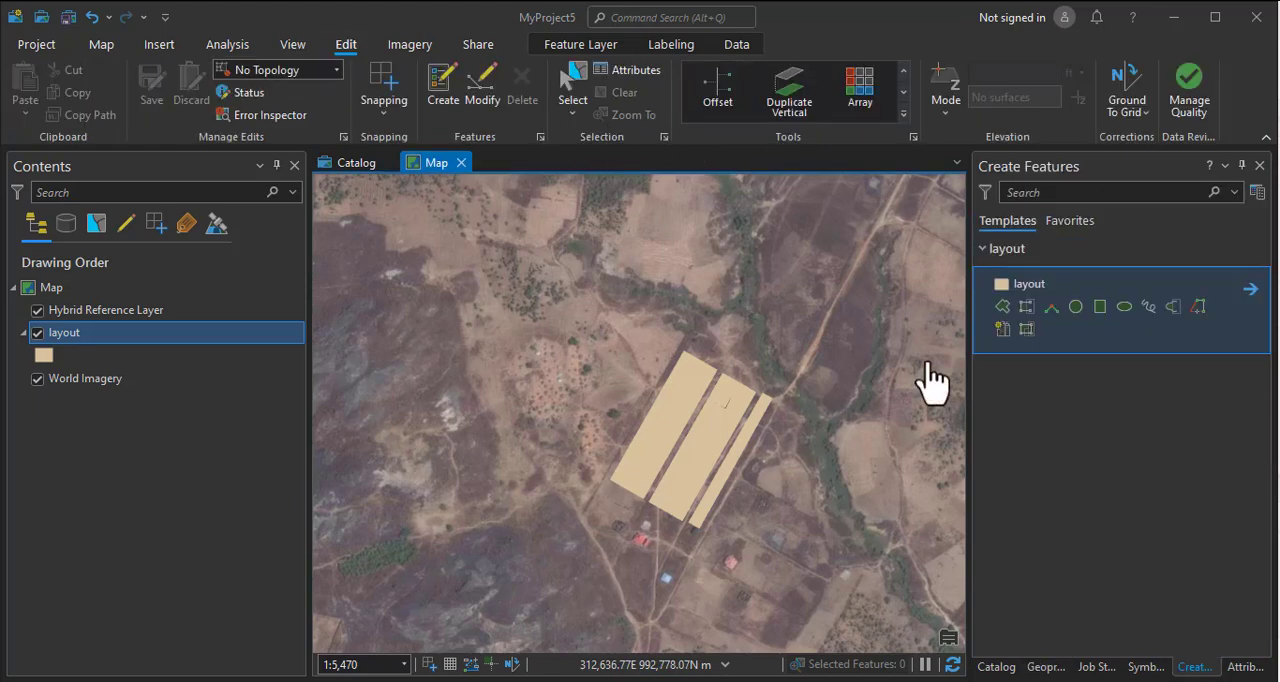
pyautogui.click(1055, 668)
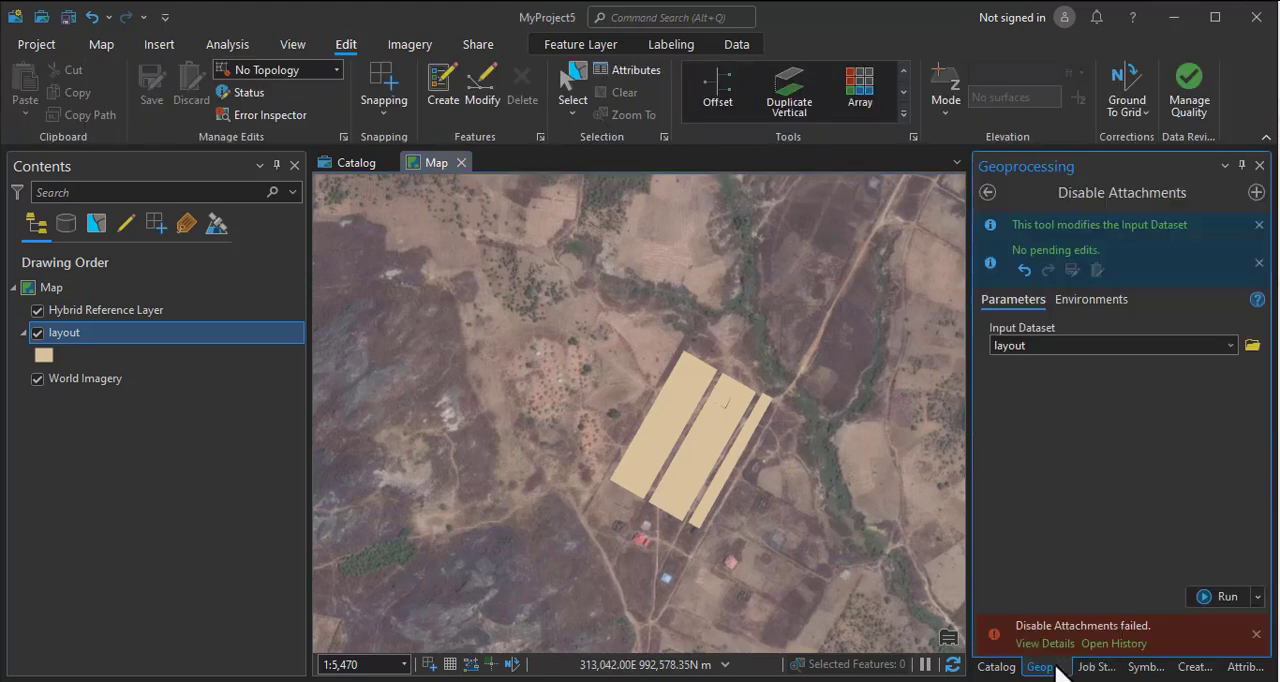
pyautogui.moveTo(1262, 650)
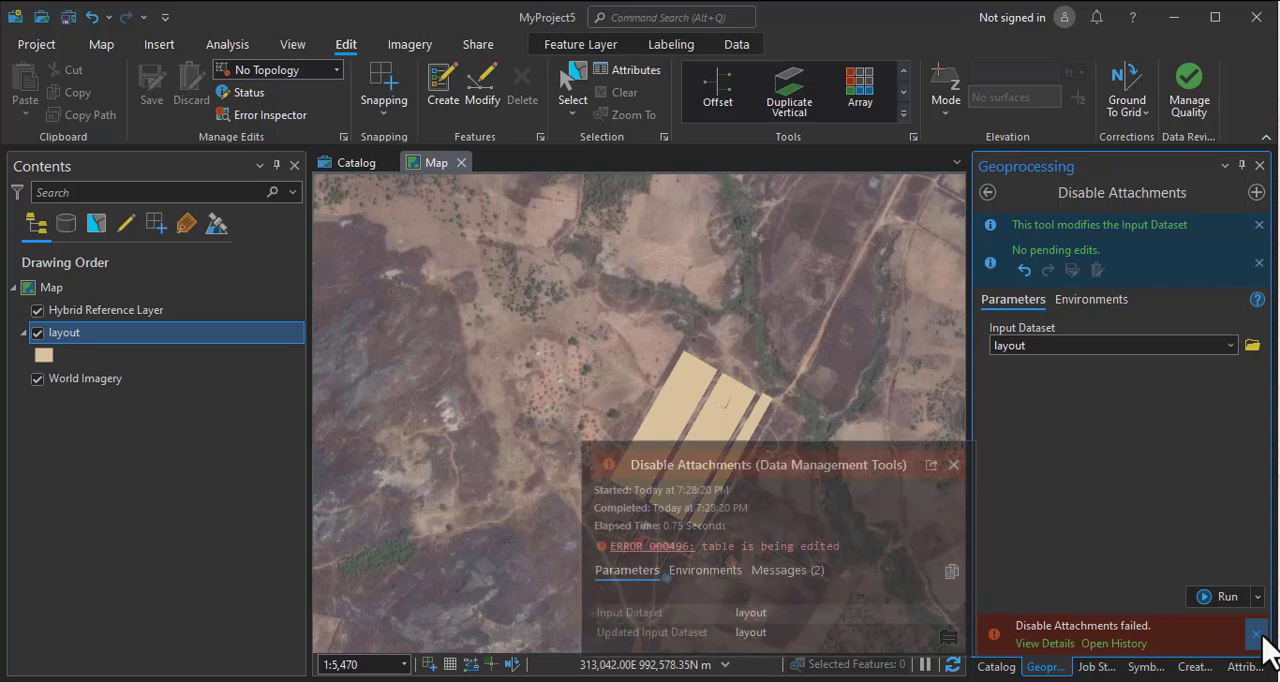
pyautogui.click(1257, 634)
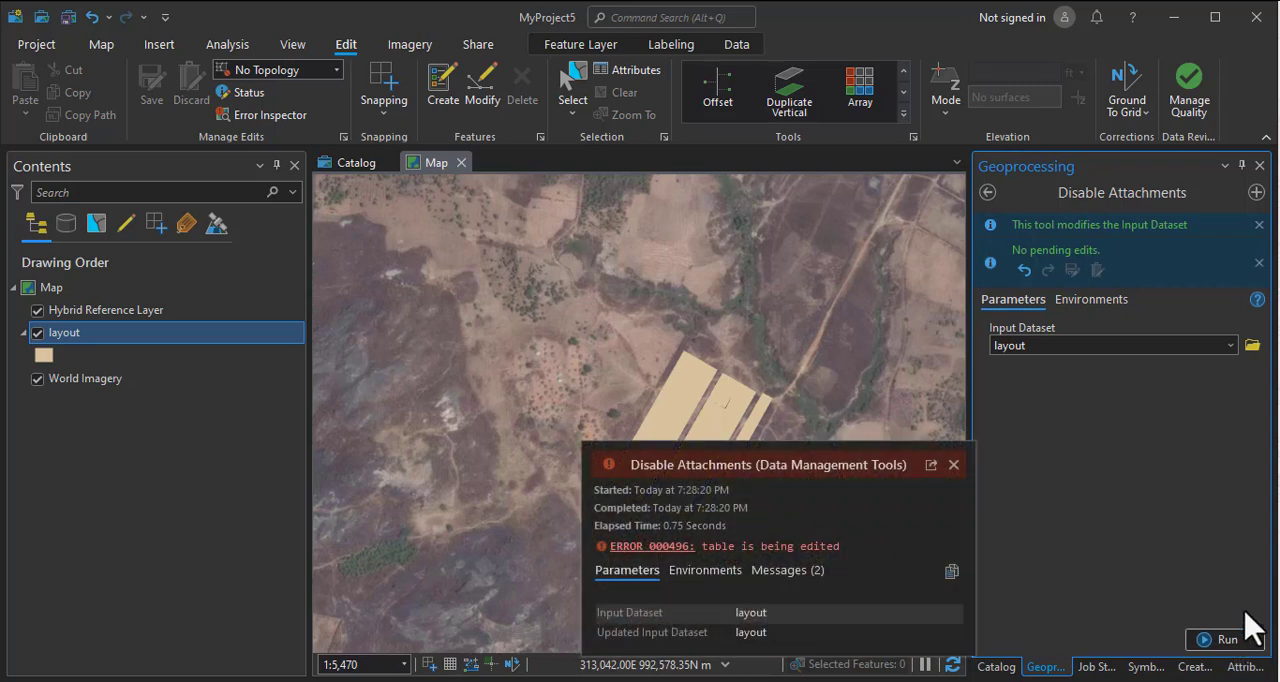
pyautogui.click(1230, 650)
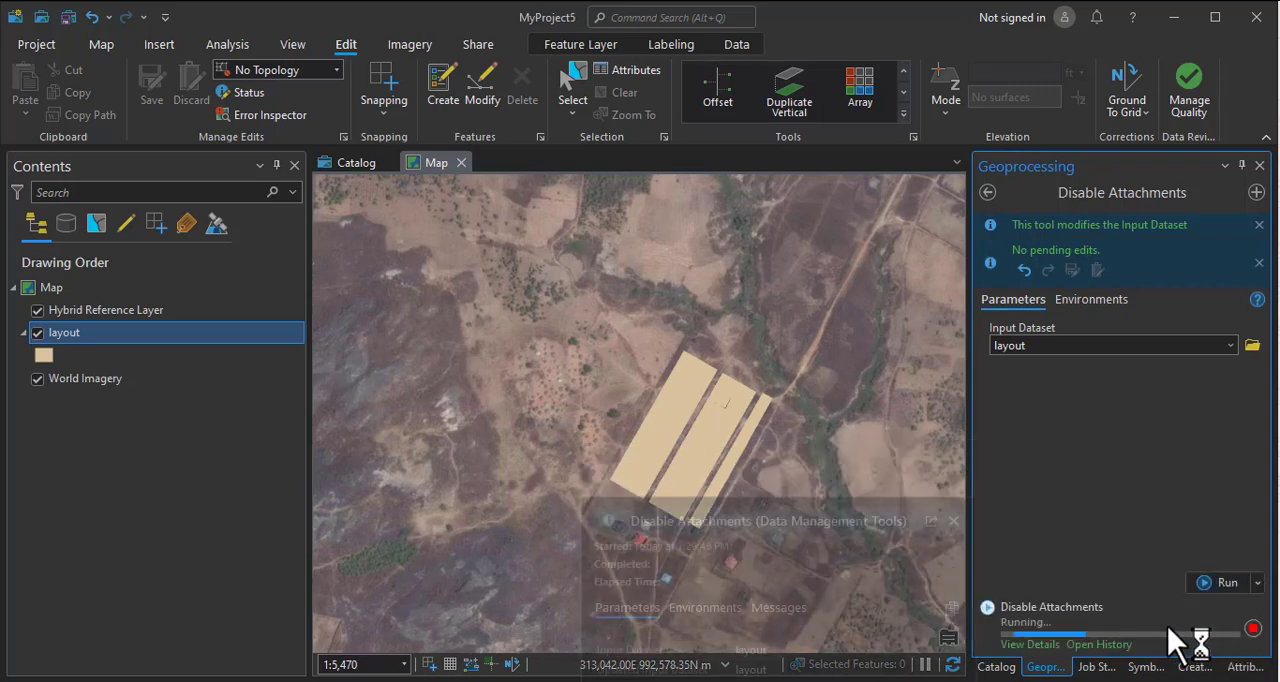
pyautogui.moveTo(1119, 606)
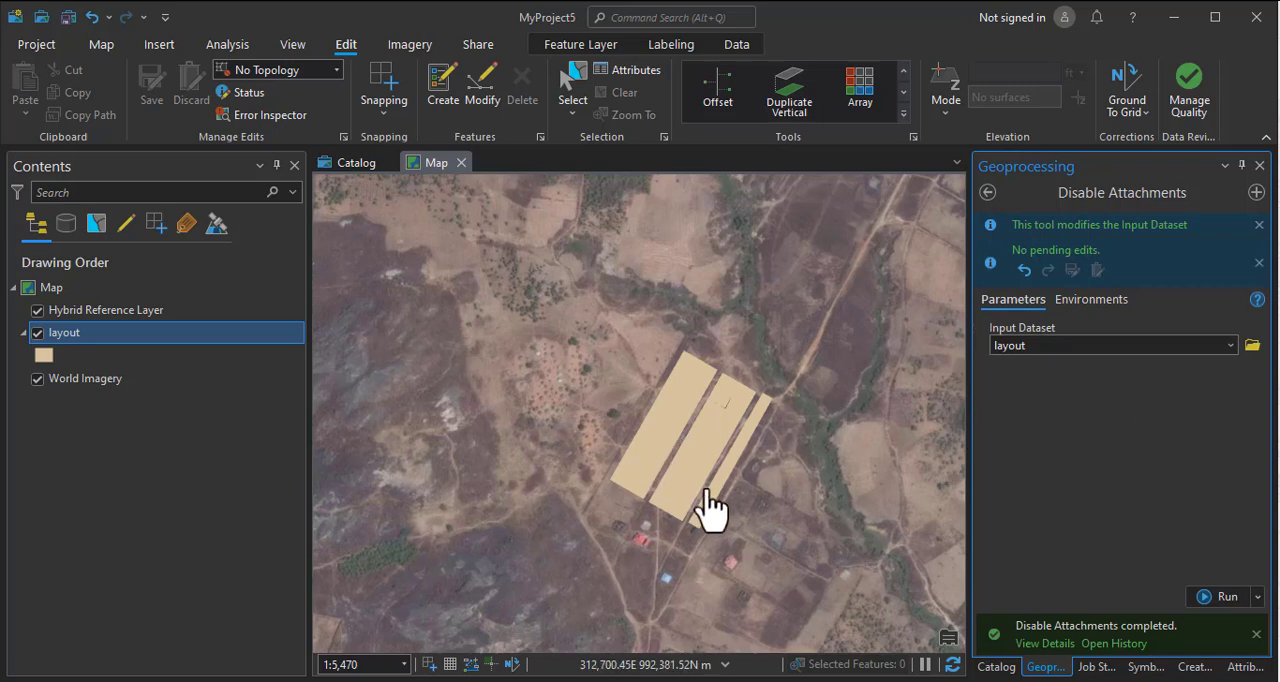
# Examine the pop-up information at the upper plots of the middle block and open the feature Attributes pane.
pyautogui.scroll(3, 700, 505)
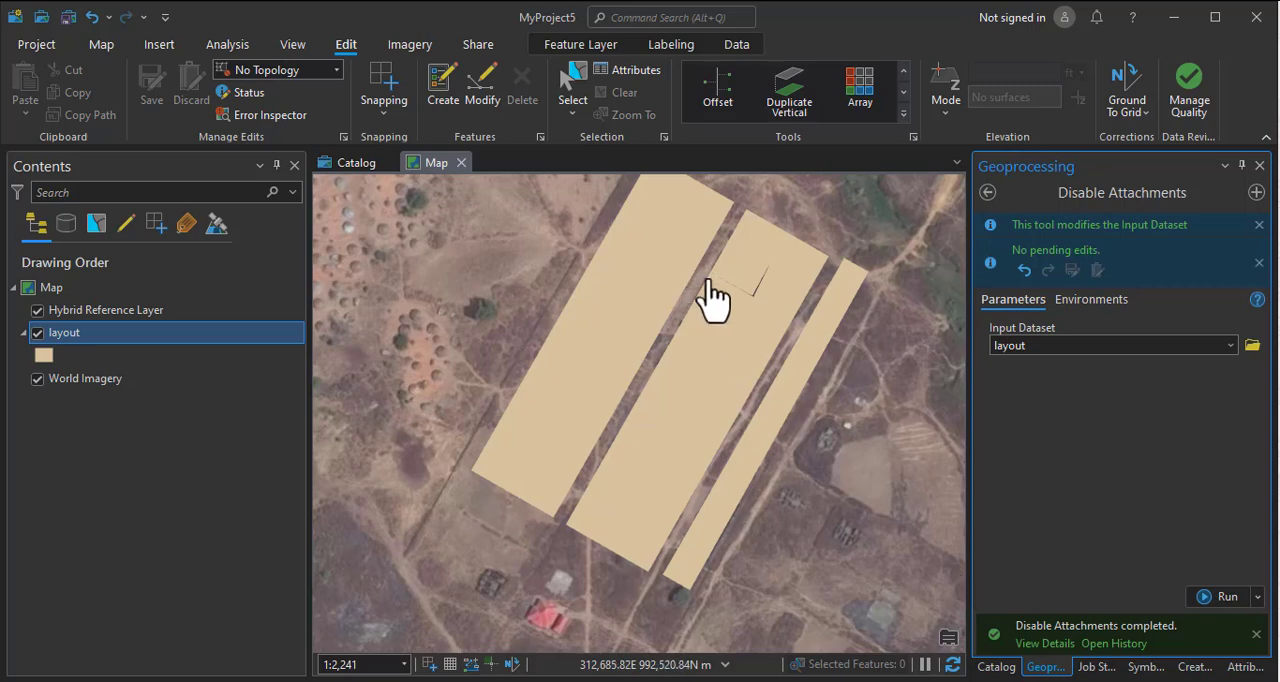
pyautogui.click(745, 284)
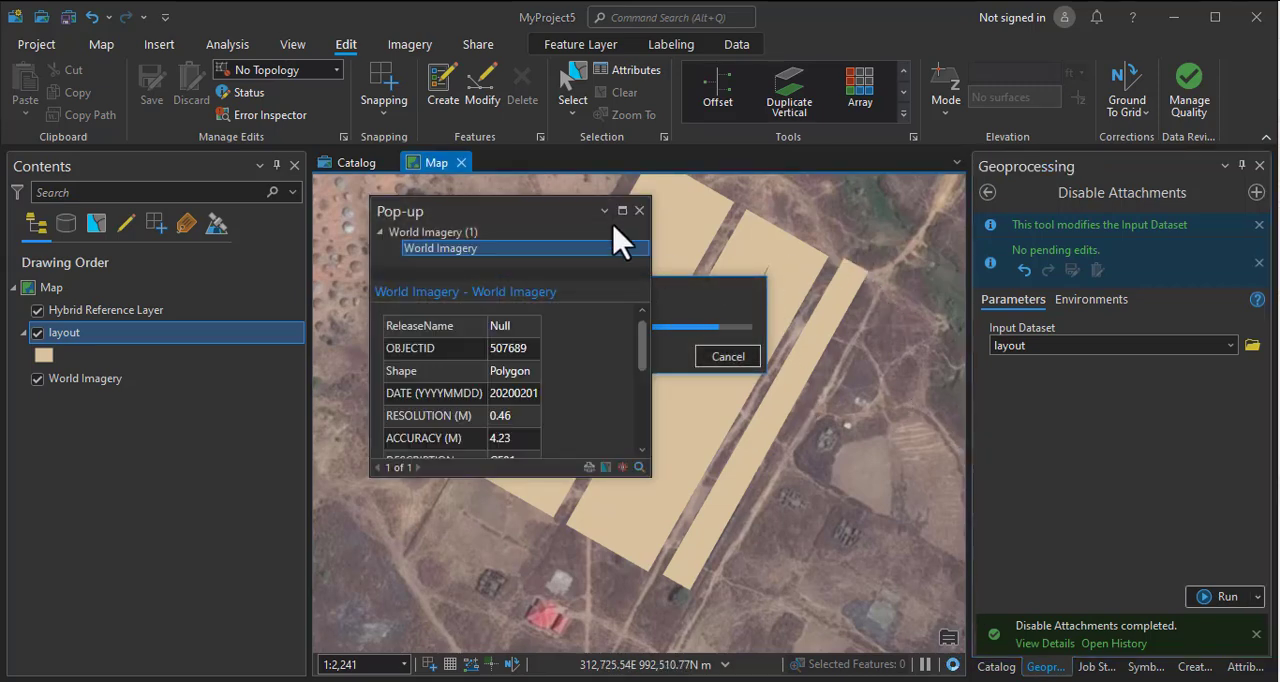
pyautogui.click(638, 212)
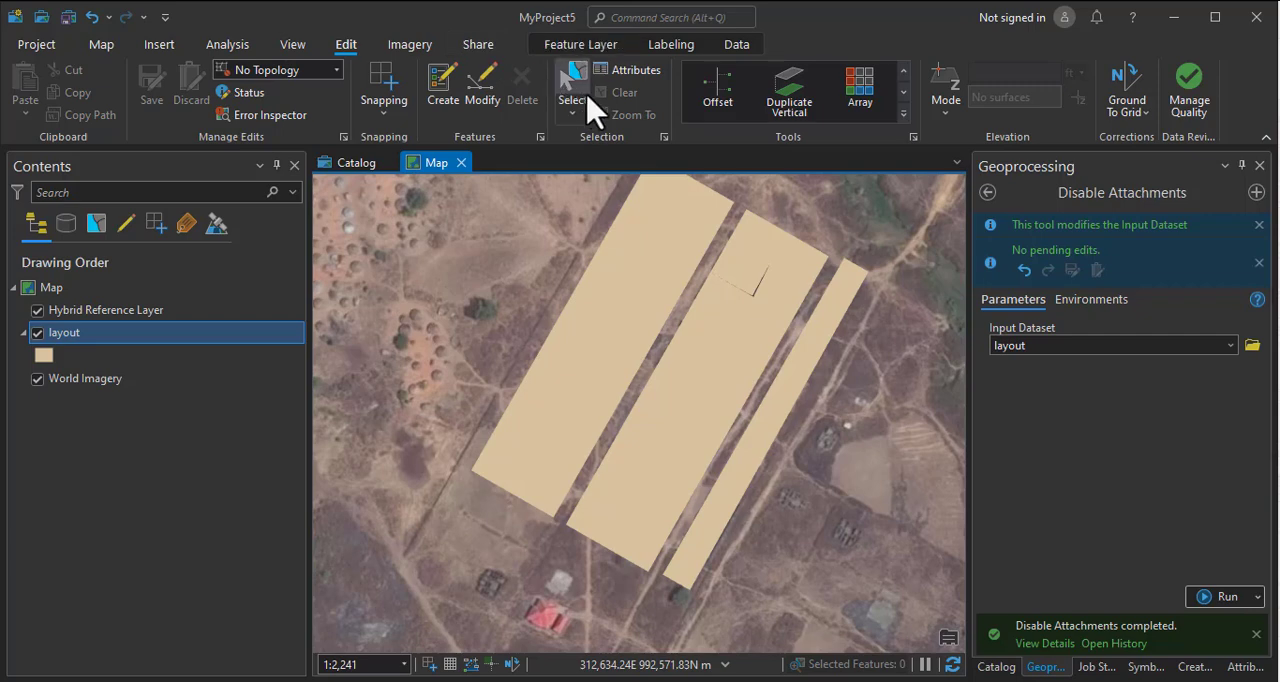
pyautogui.click(648, 72)
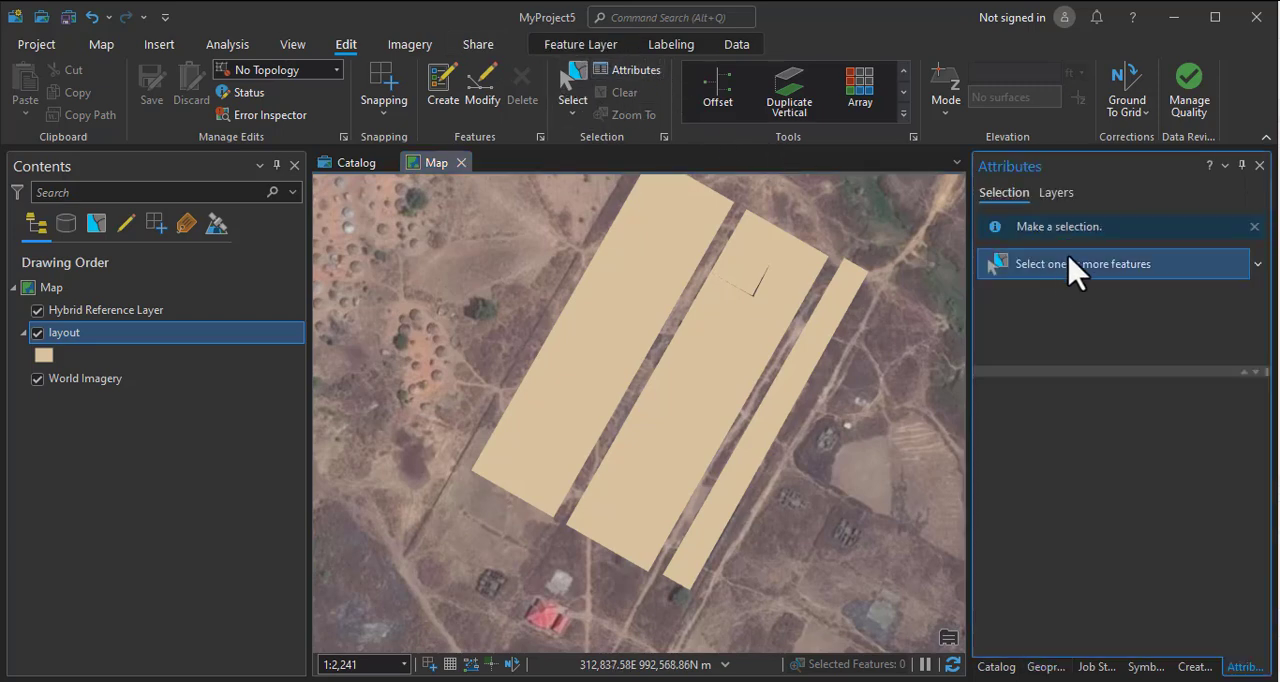
pyautogui.click(777, 263)
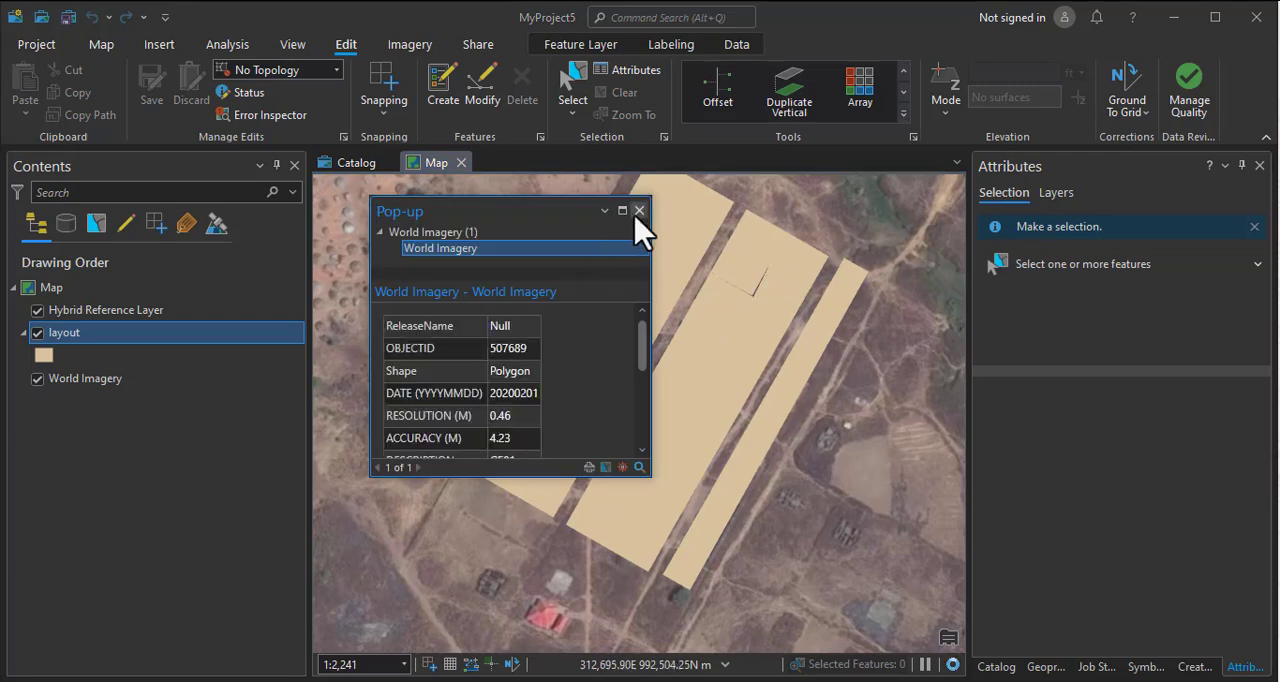
pyautogui.scroll(-5, 571, 405)
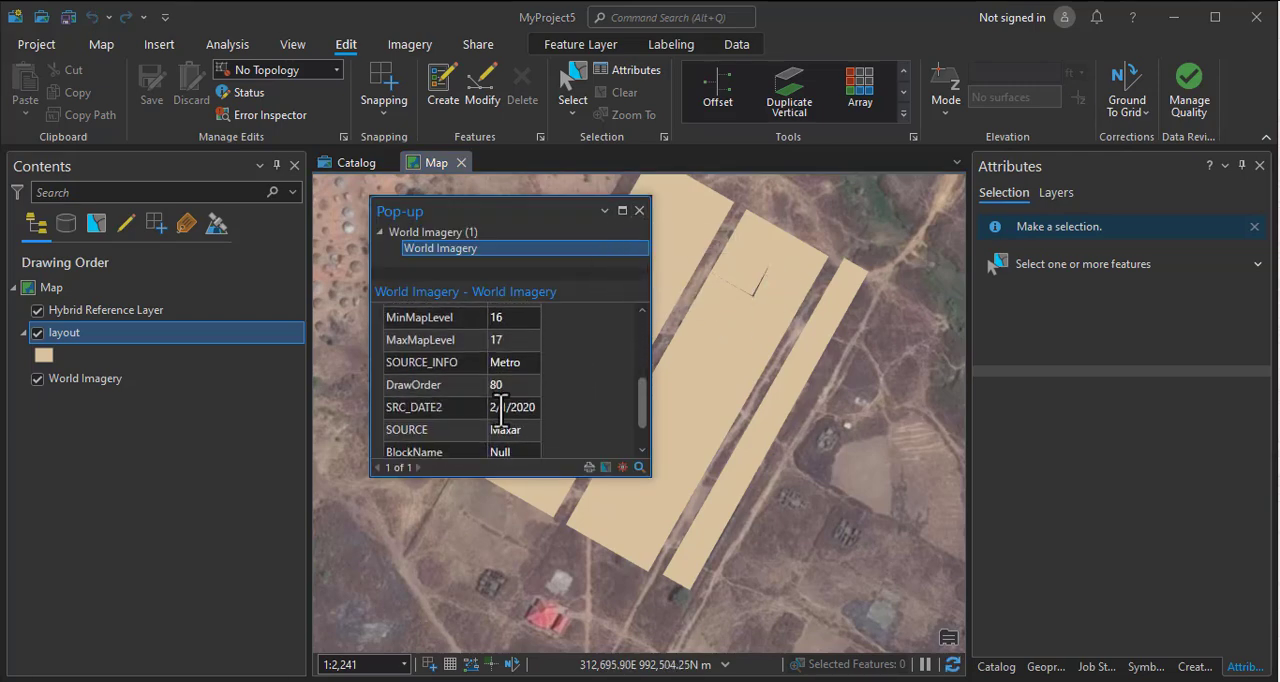
pyautogui.scroll(5, 515, 420)
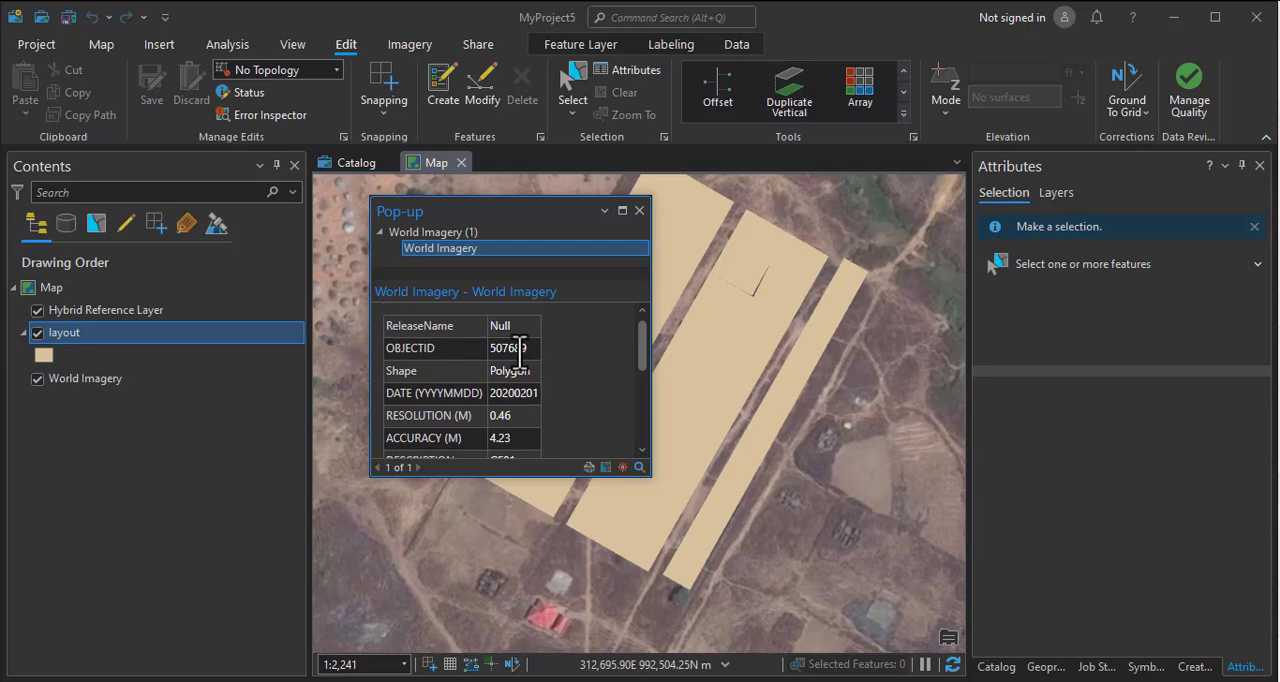
pyautogui.click(639, 211)
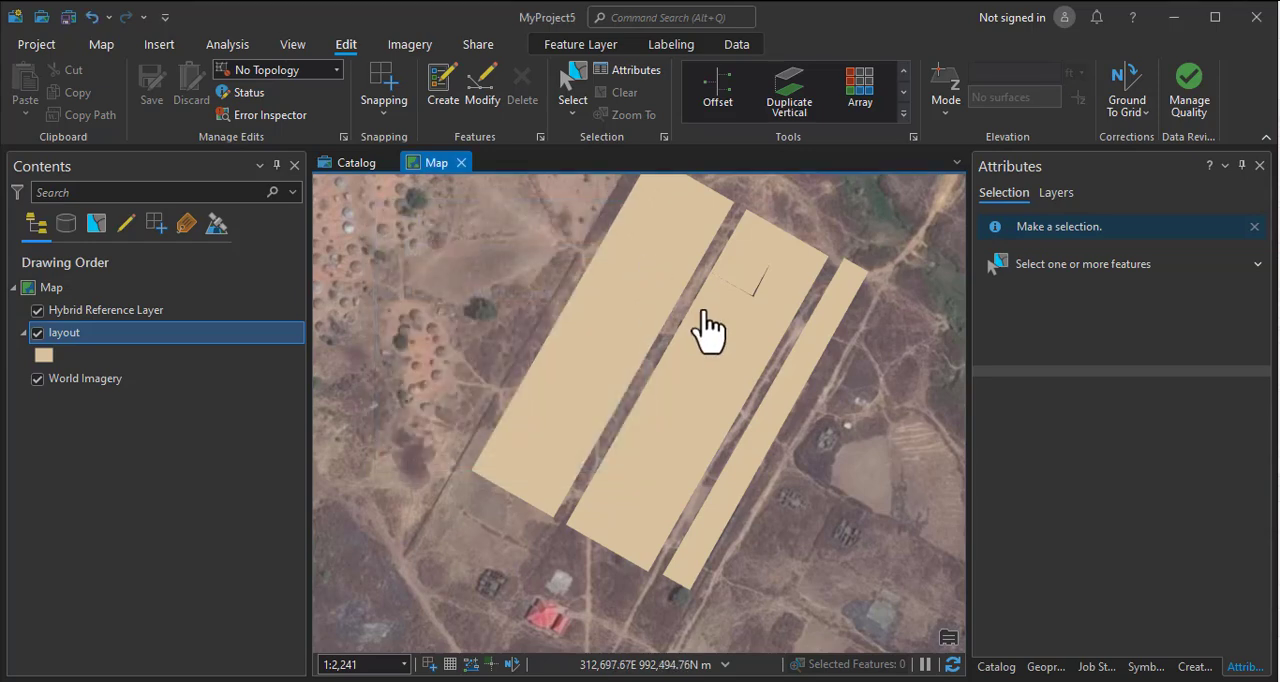
# Search the geoprocessing tools for "en Attachments" and open the Enable Attachments tool.
pyautogui.click(1045, 666)
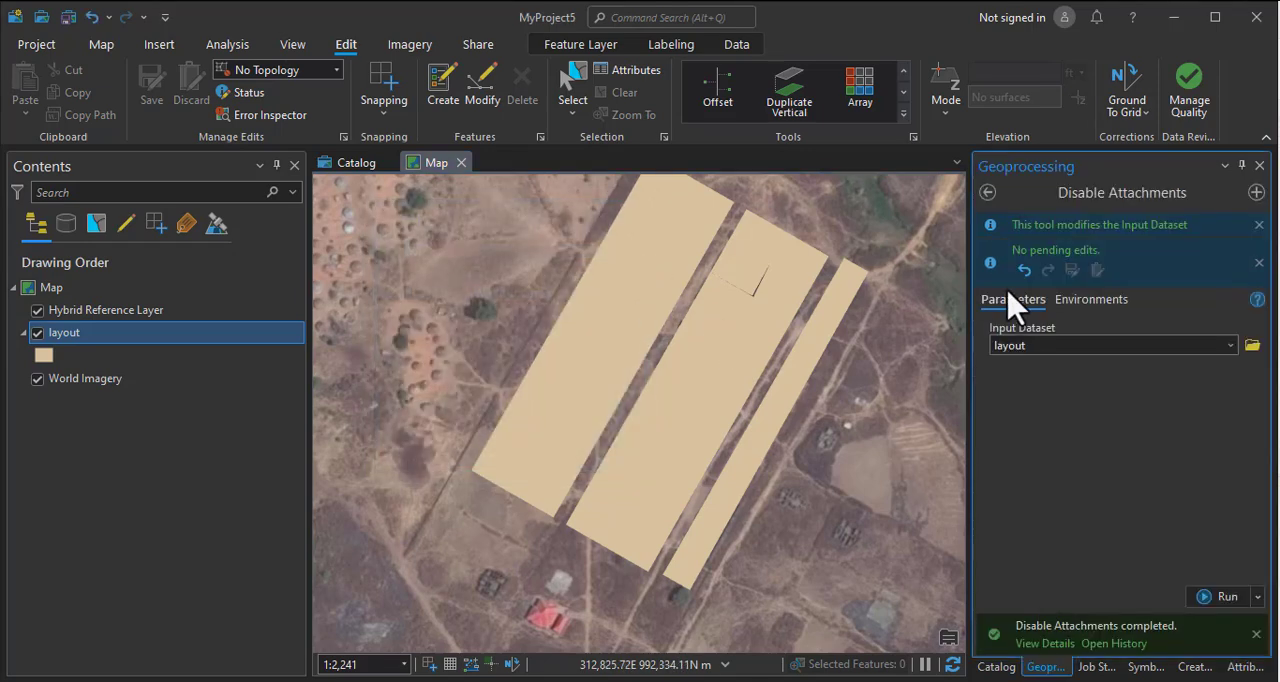
pyautogui.click(987, 193)
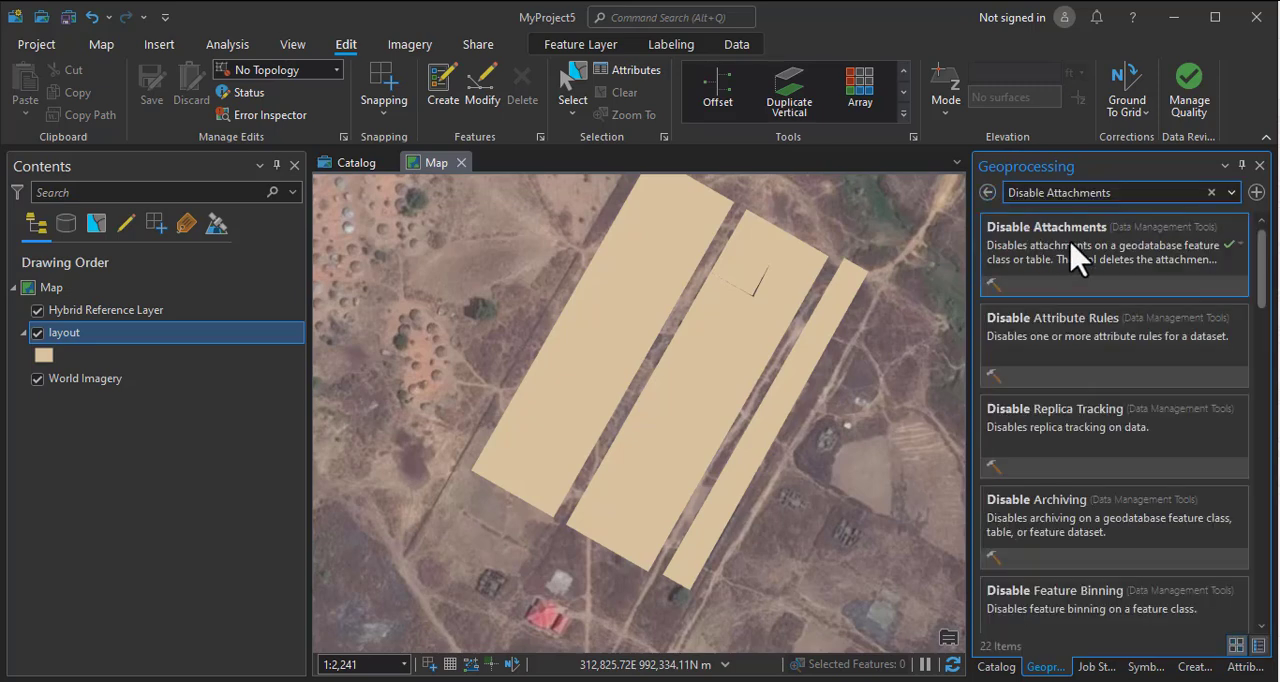
pyautogui.moveTo(1045, 193); pyautogui.dragTo(975, 240)
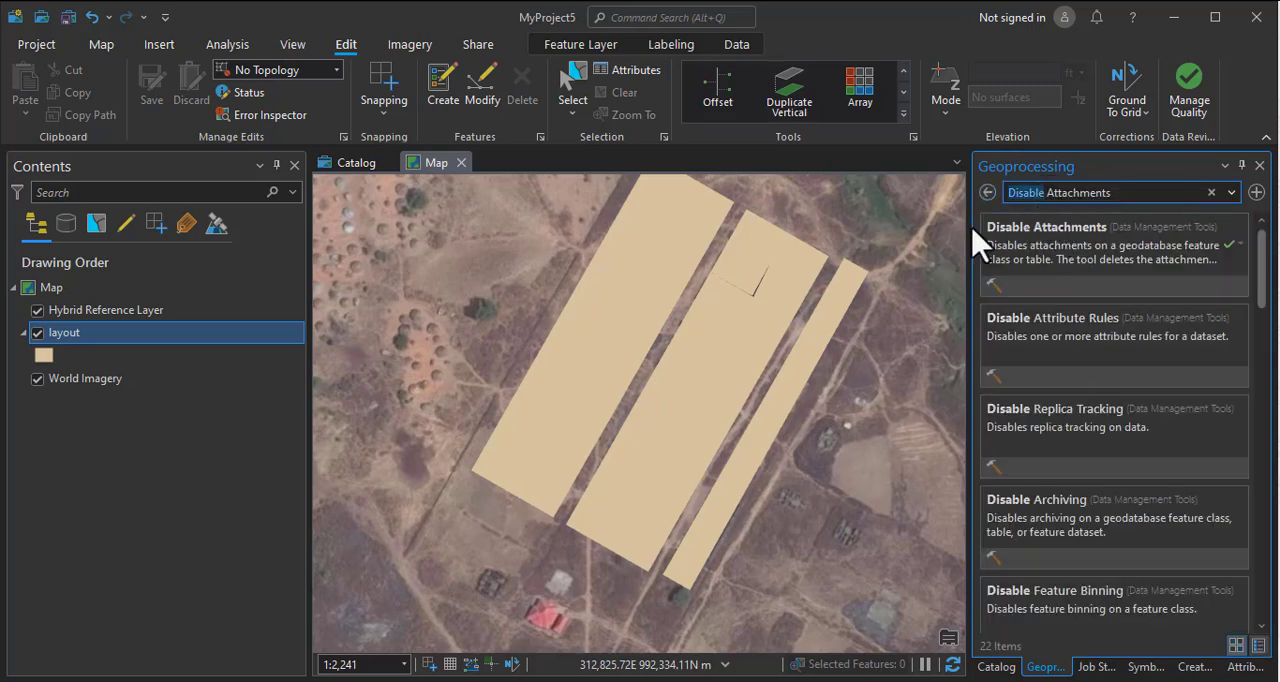
pyautogui.write('en')
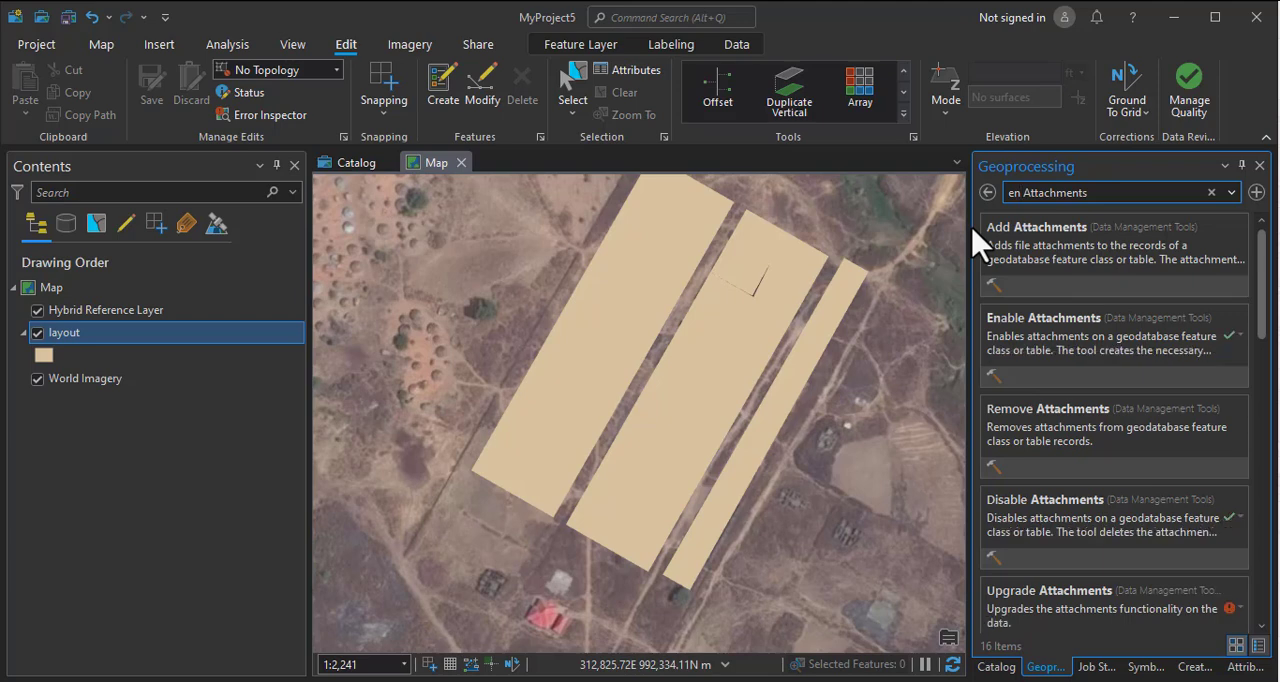
pyautogui.click(1020, 338)
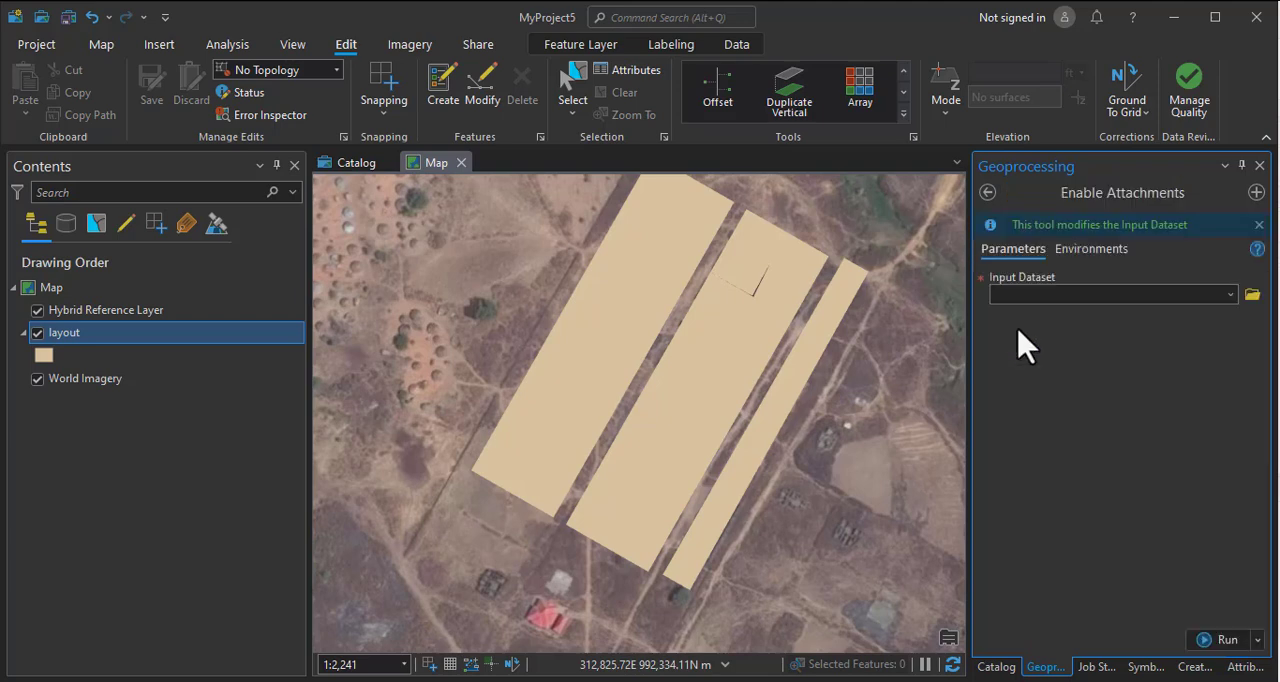
# Run Enable Attachments with layout as the input dataset.
pyautogui.click(1230, 294)
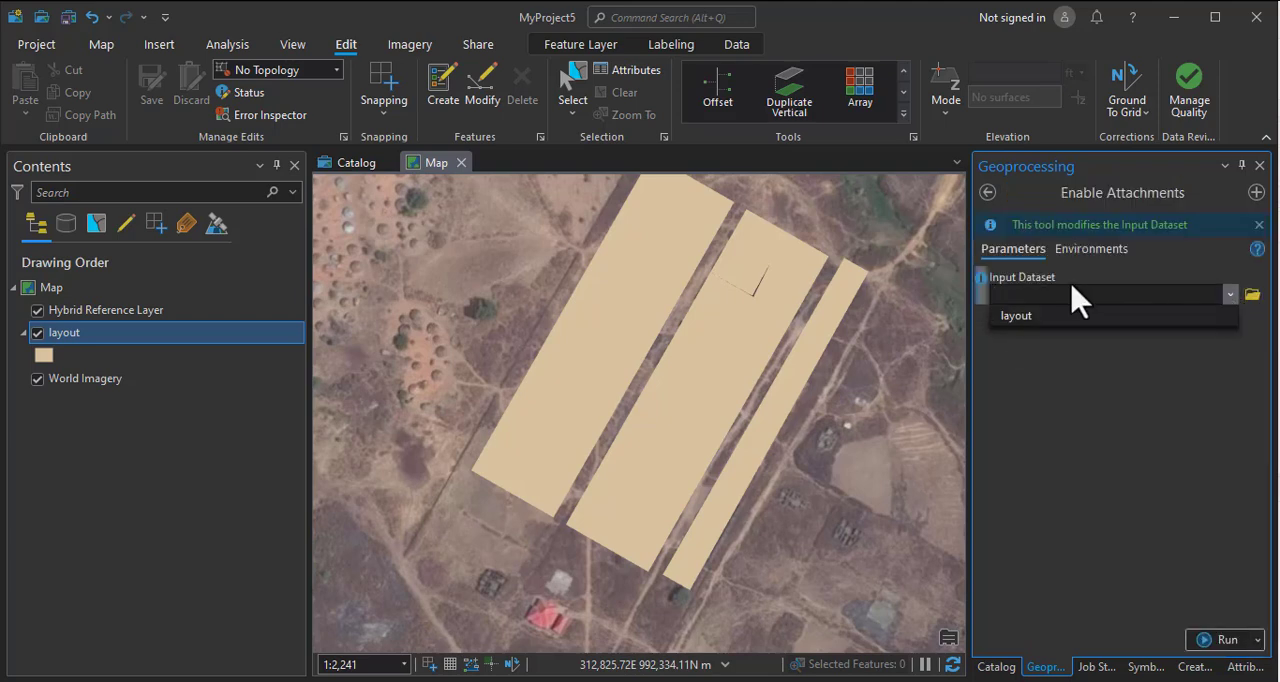
pyautogui.click(1005, 318)
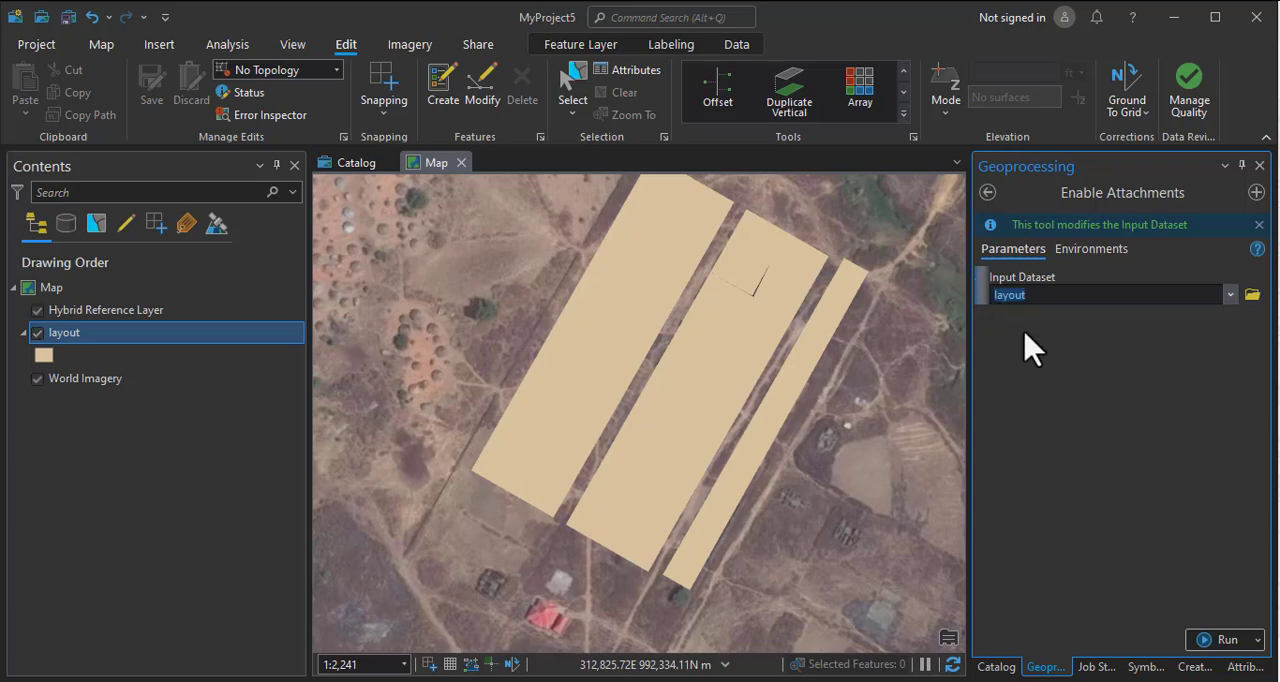
pyautogui.click(1226, 640)
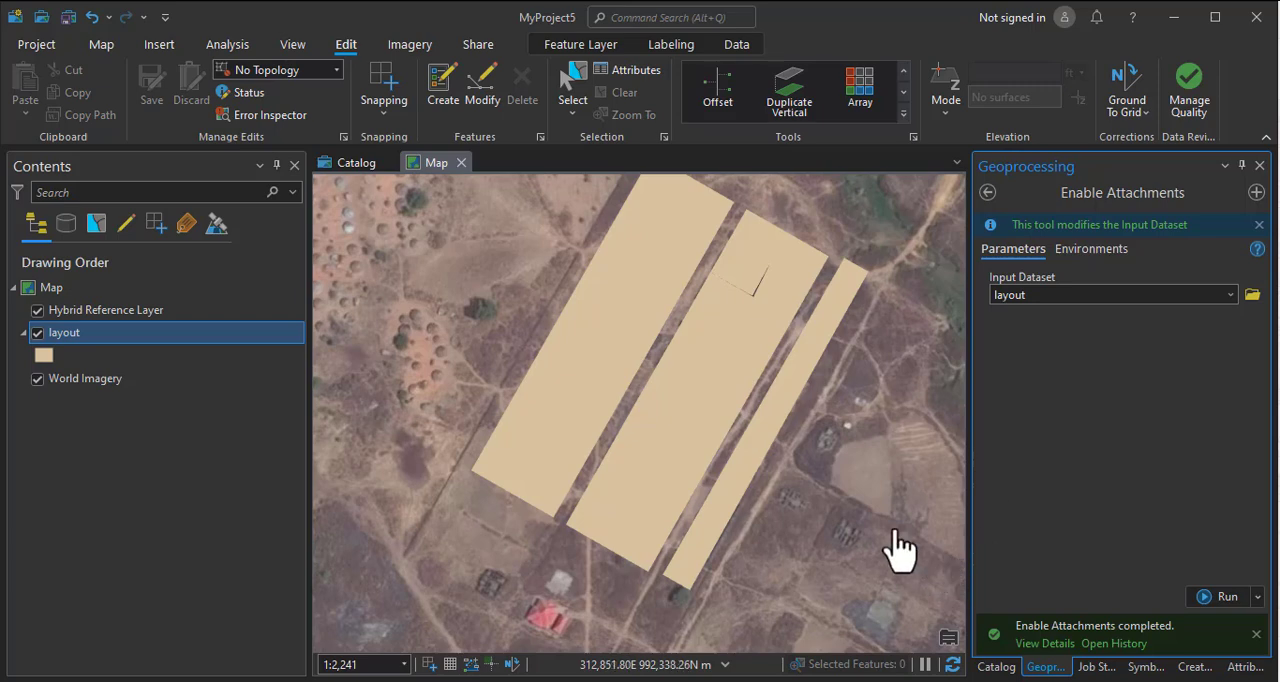
pyautogui.scroll(-2, 643, 470)
pyautogui.scroll(3, 643, 483)
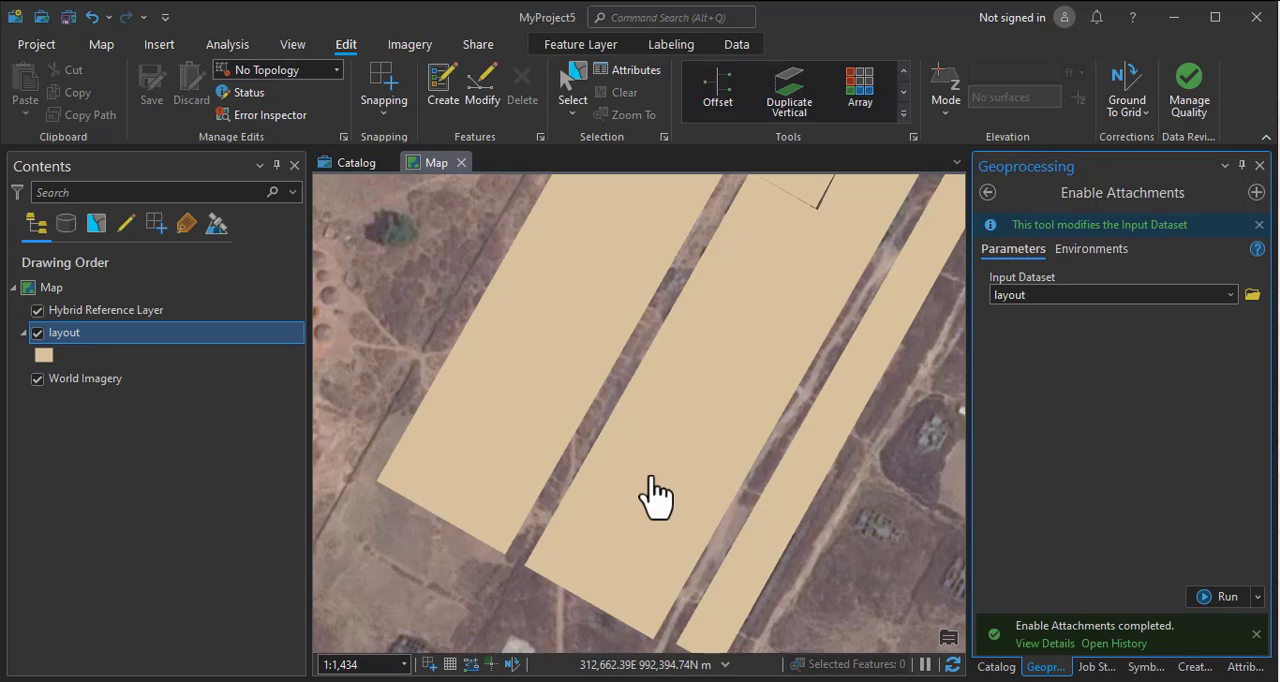
pyautogui.scroll(-2, 634, 477)
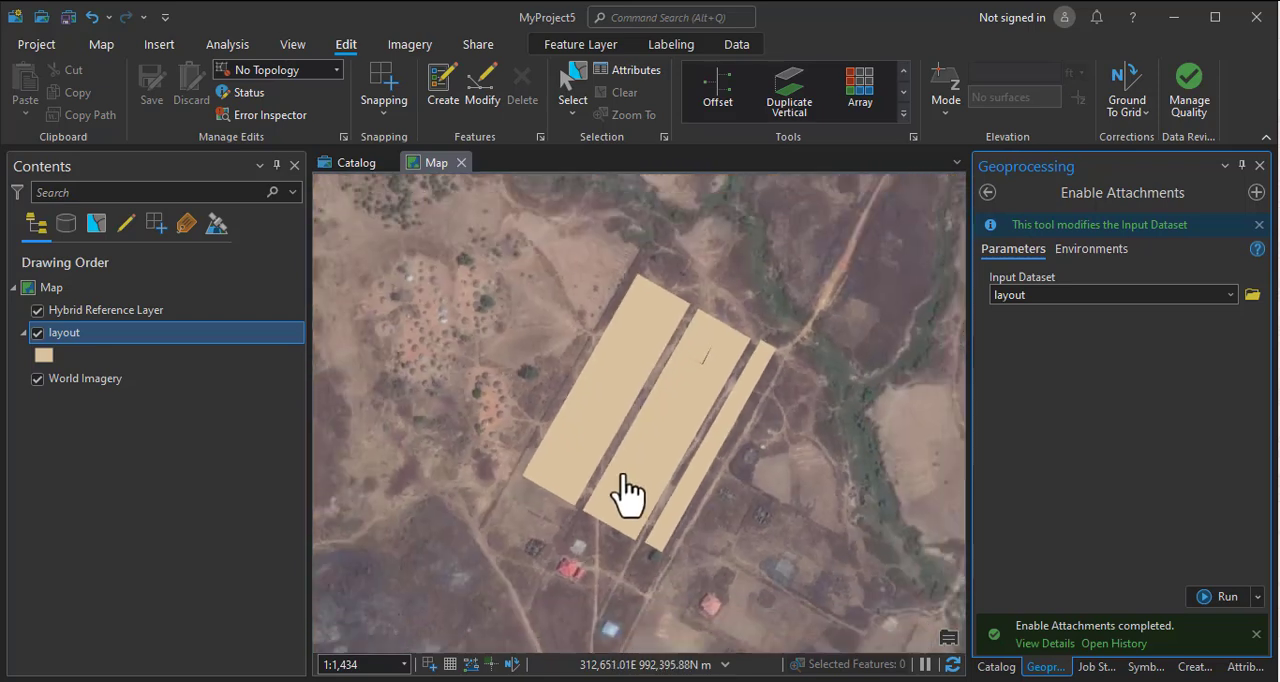